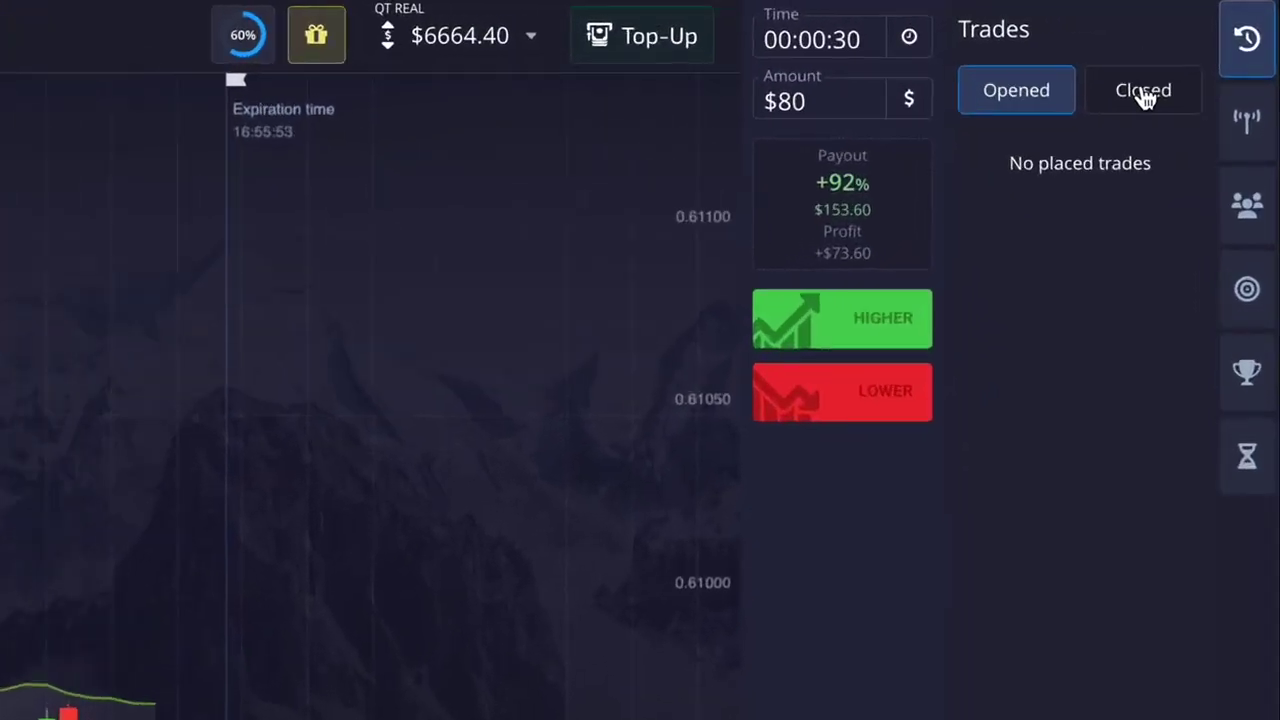
Step: Review the closed NZD/USD trade, then buy an $80 Higher AUD/CHF OTC trade for 30 seconds
left_click(1196, 57)
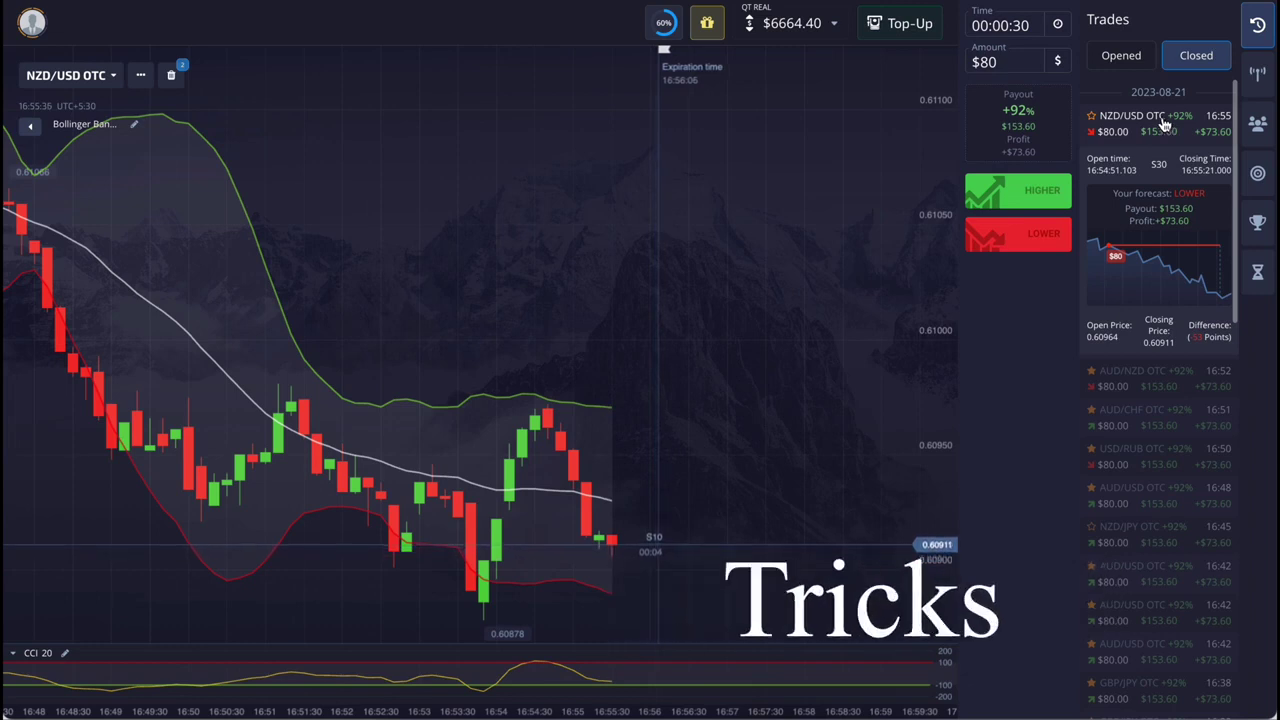
left_click(1137, 120)
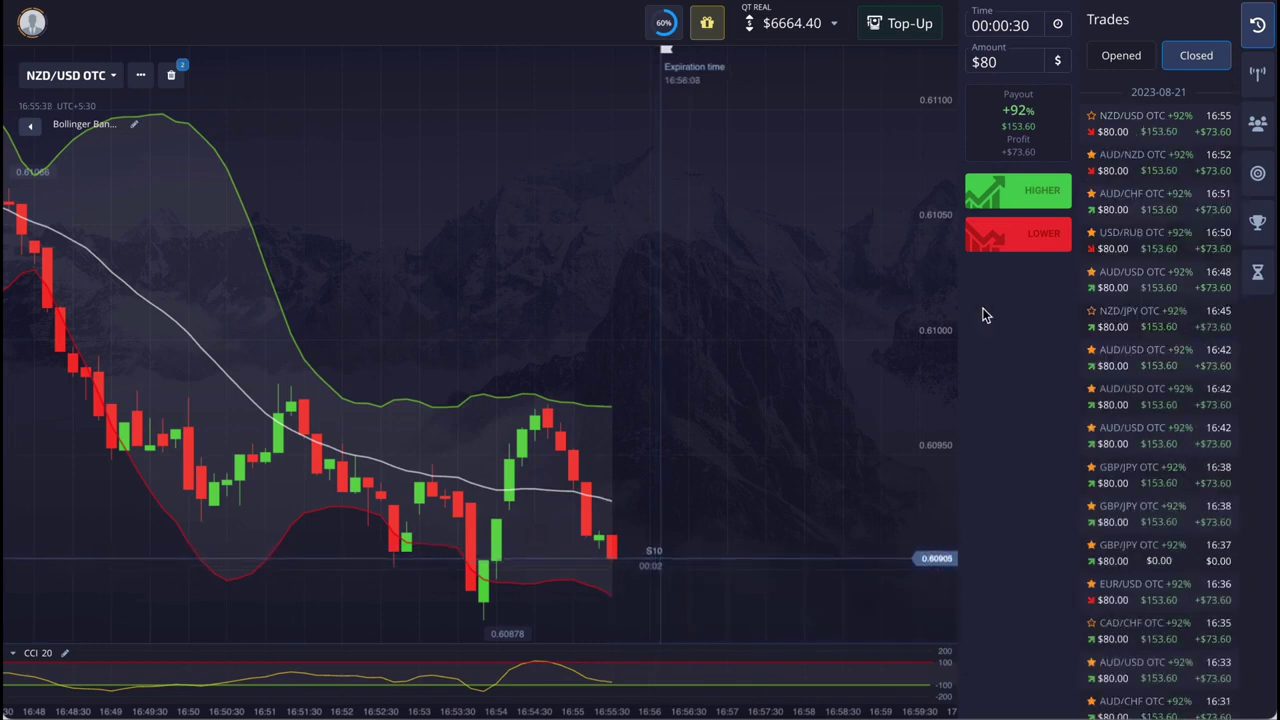
left_click(1122, 57)
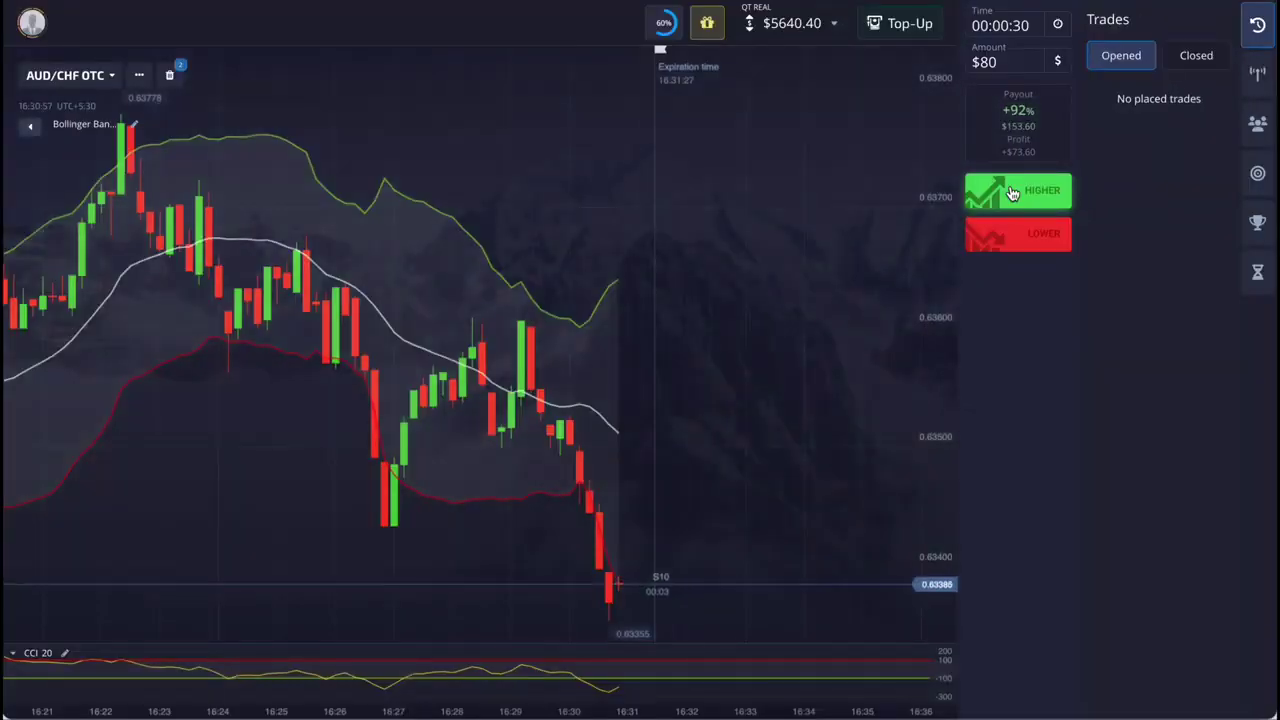
left_click(1011, 189)
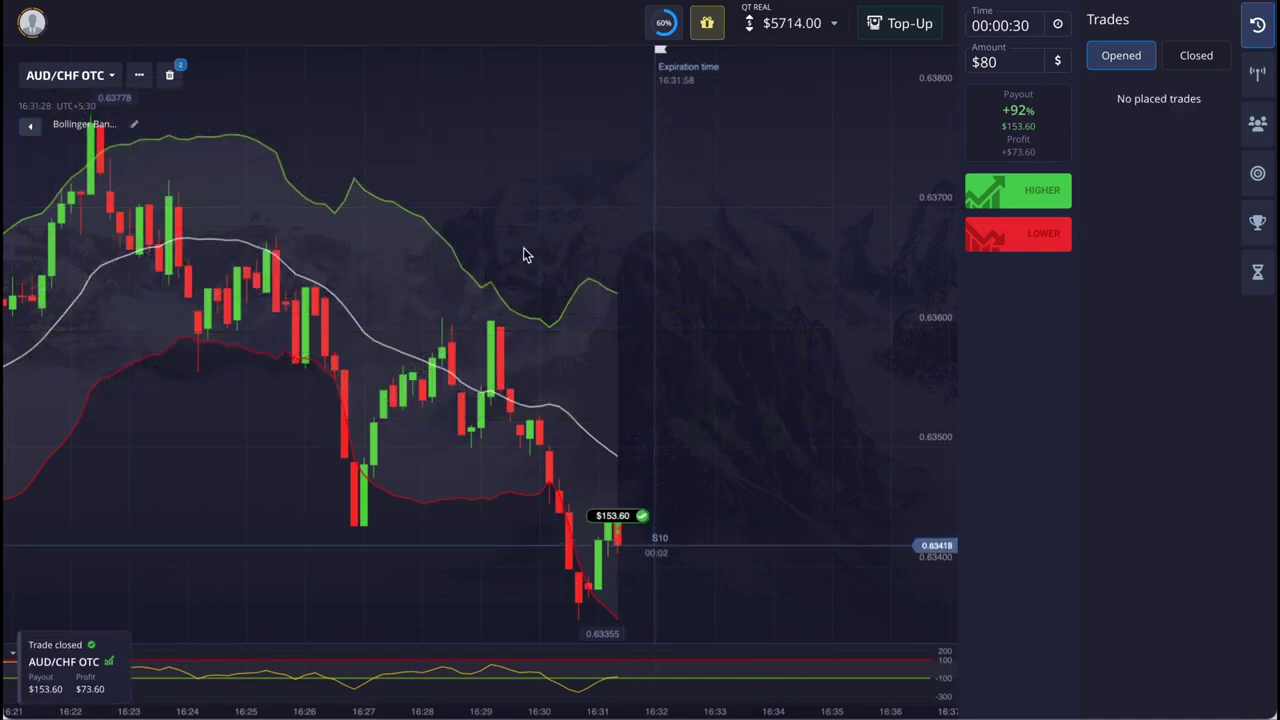
left_click_drag(405, 228, 537, 228)
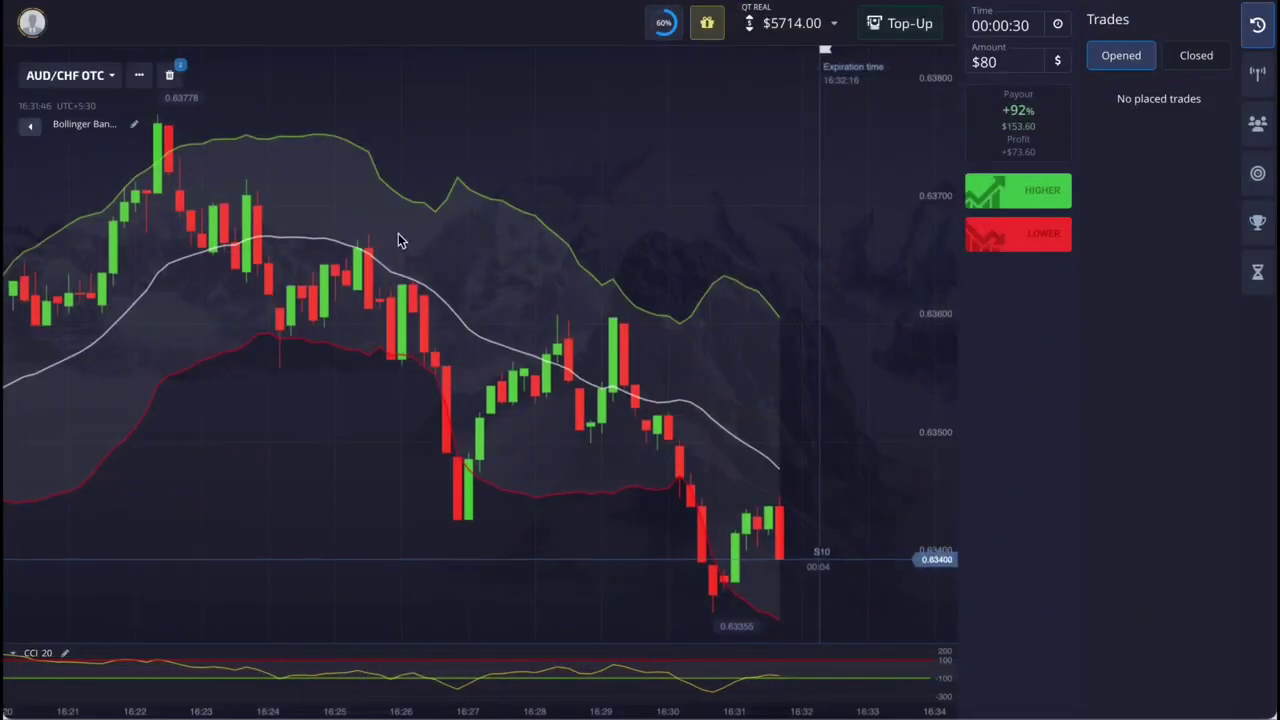
left_click(139, 75)
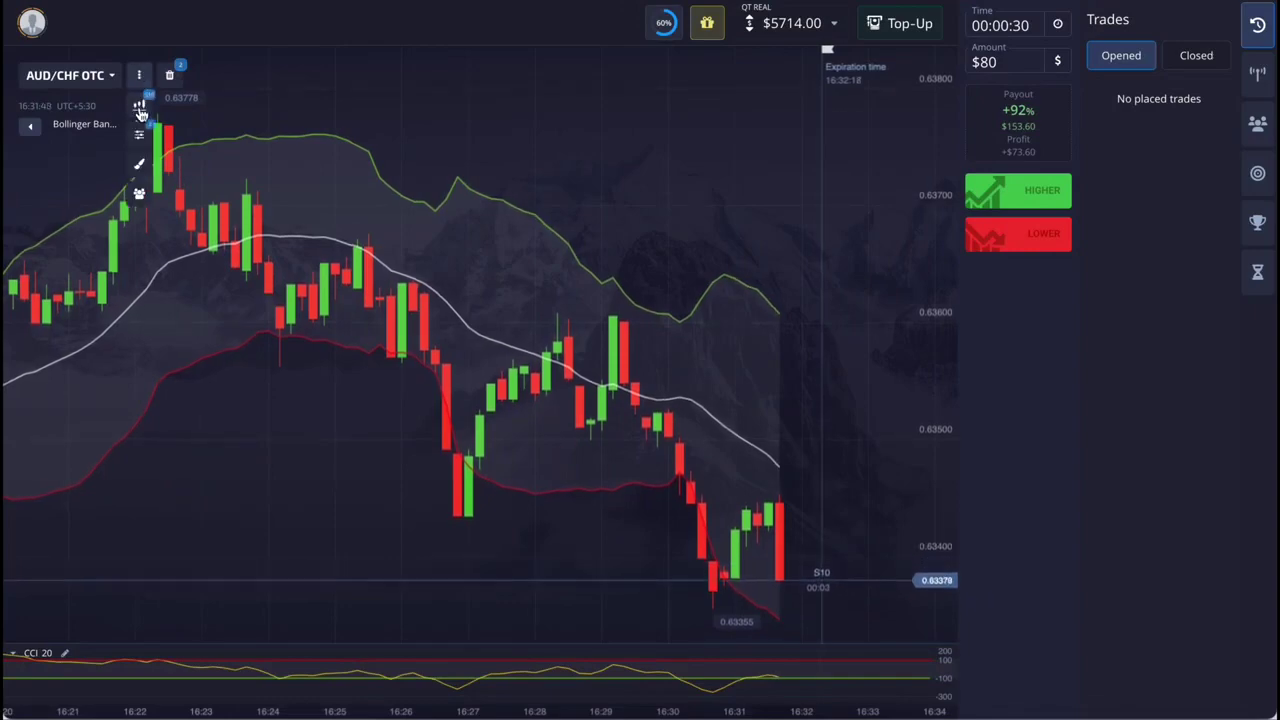
left_click(146, 104)
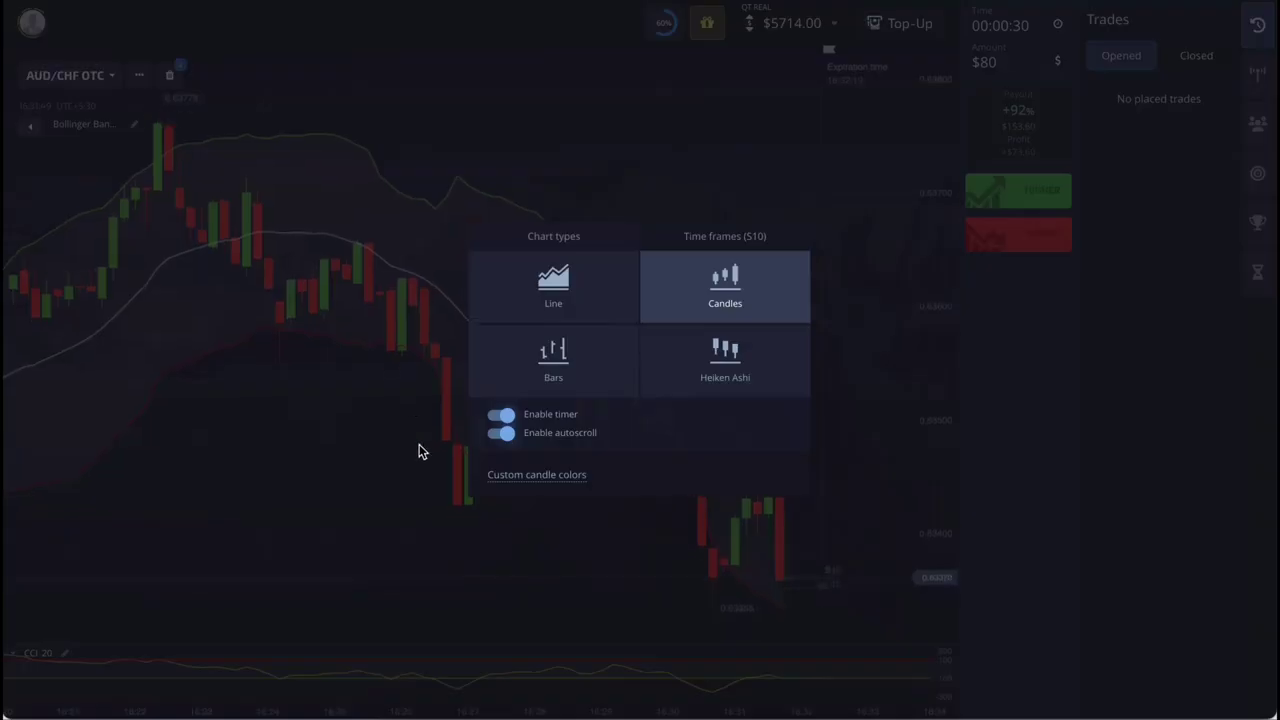
left_click(735, 240)
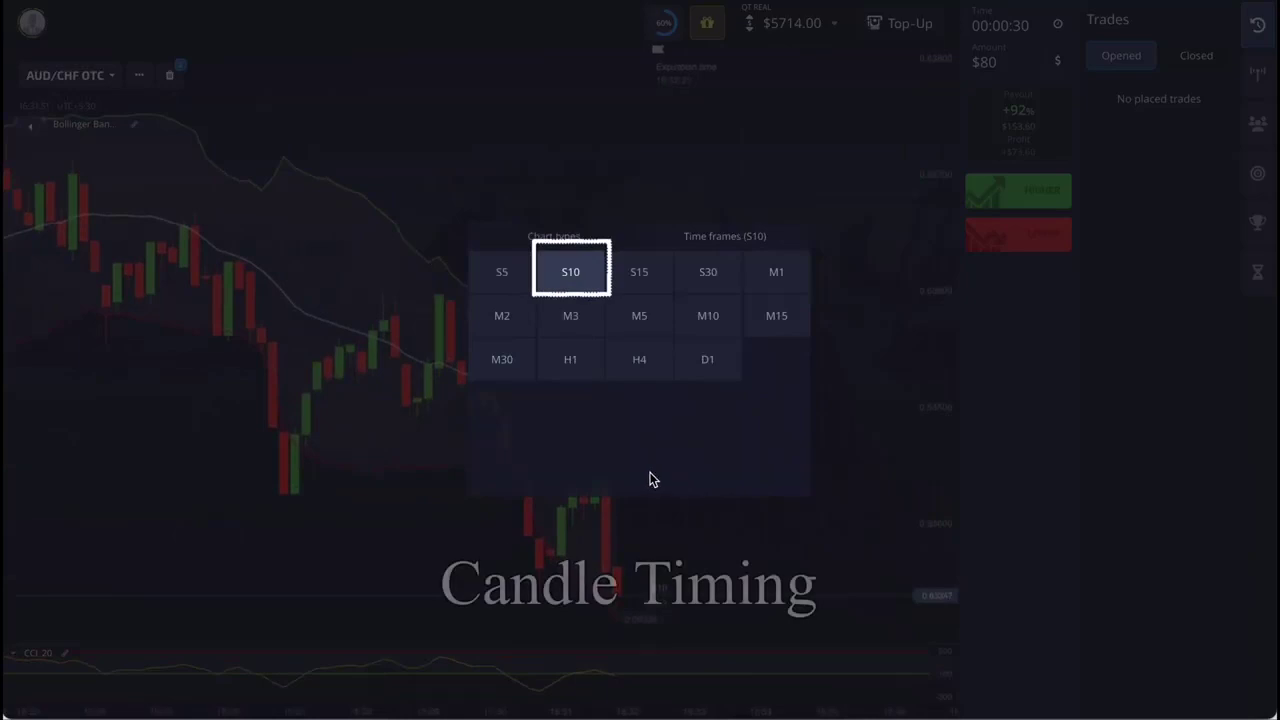
left_click(559, 205)
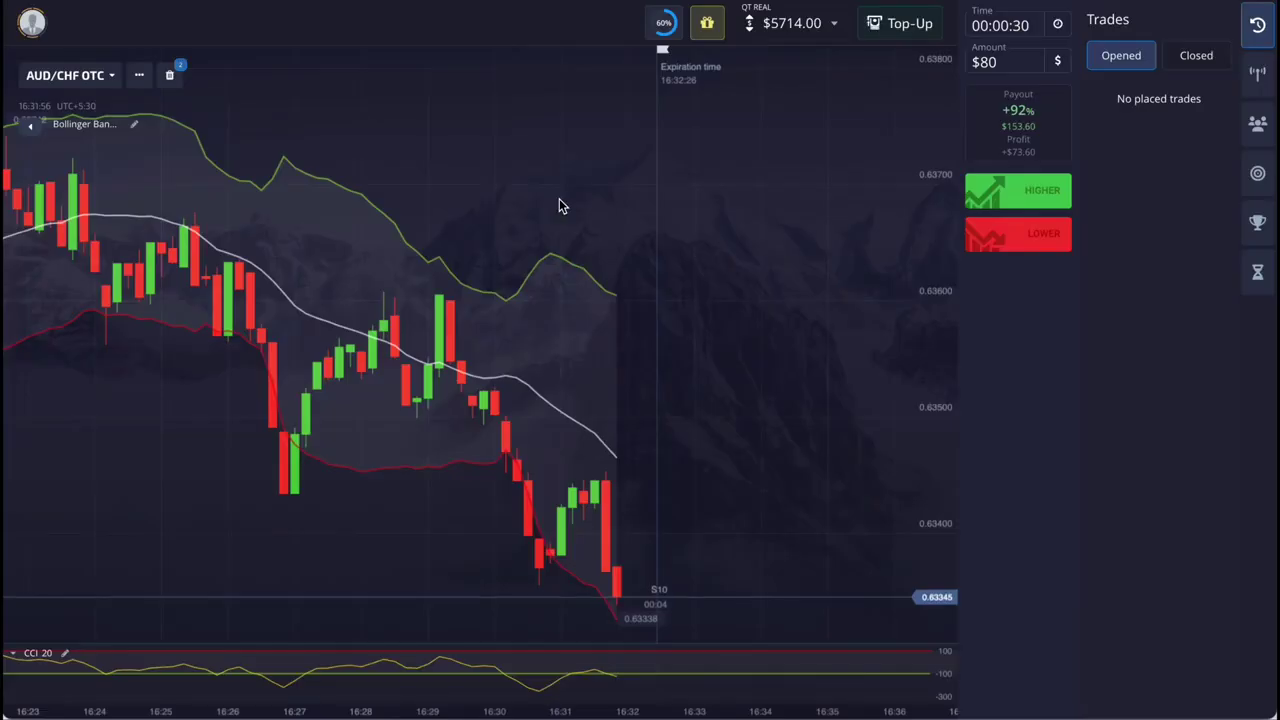
left_click(1012, 30)
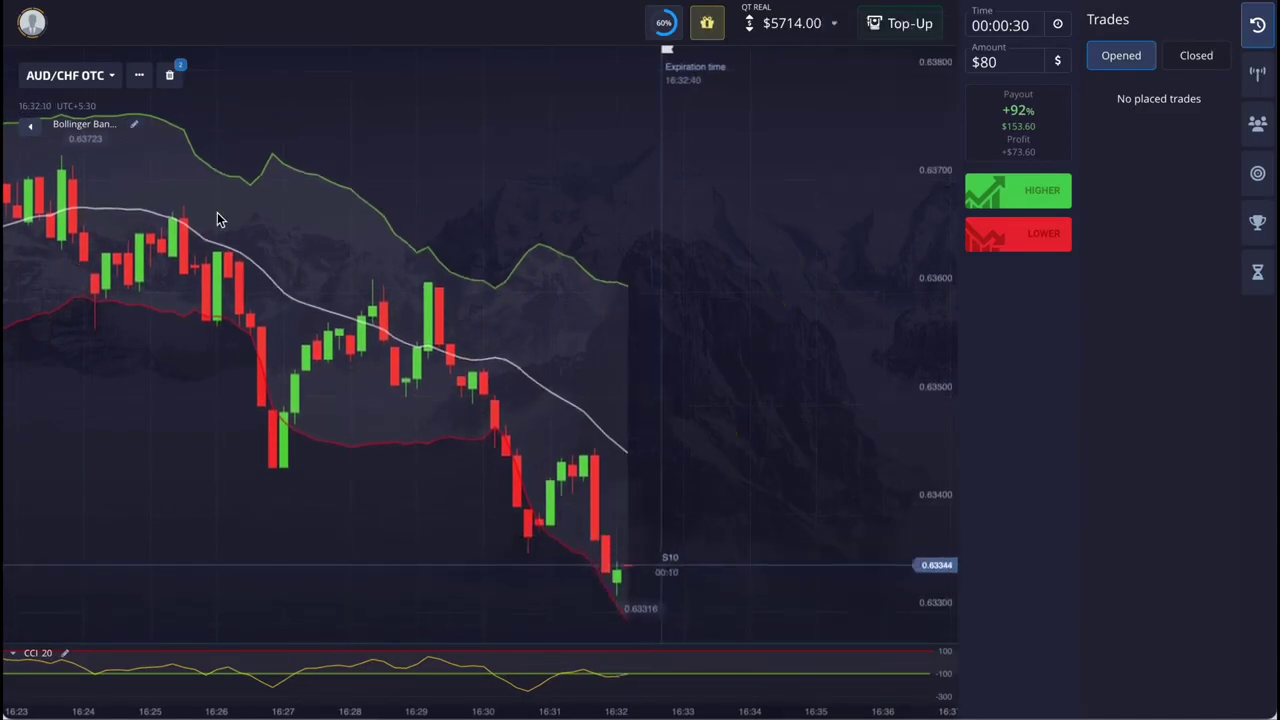
left_click(134, 125)
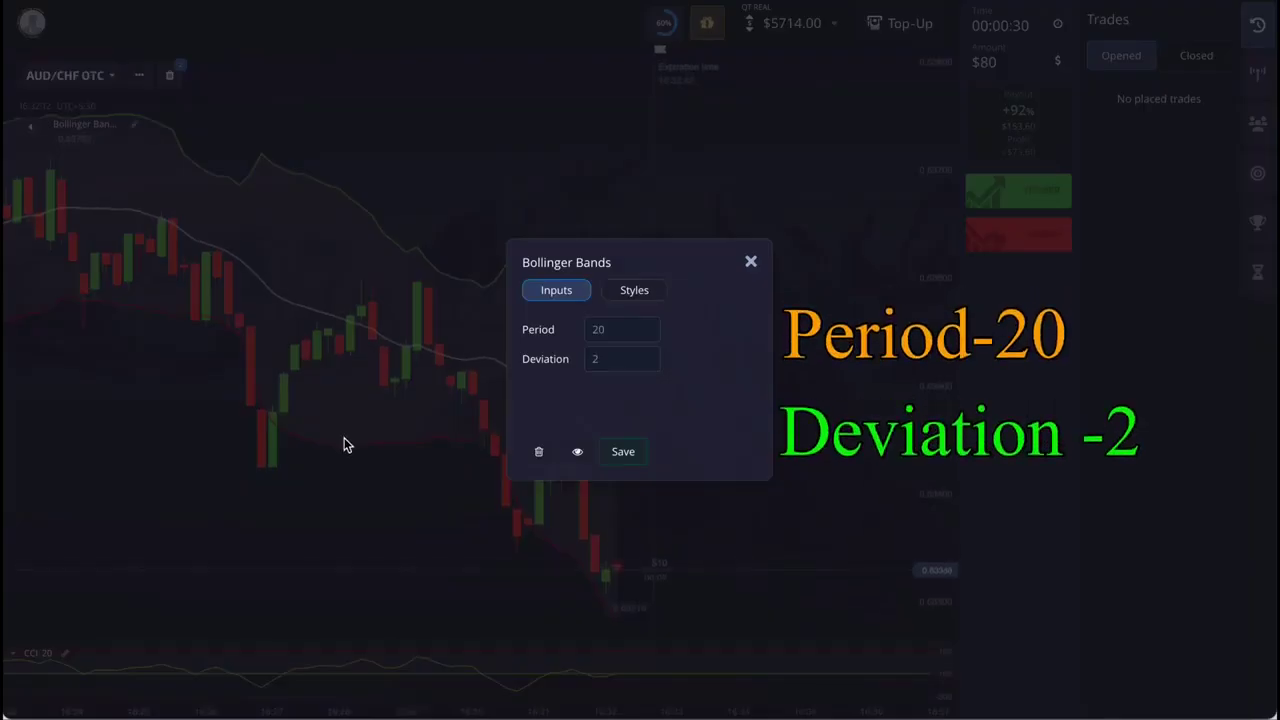
left_click(634, 290)
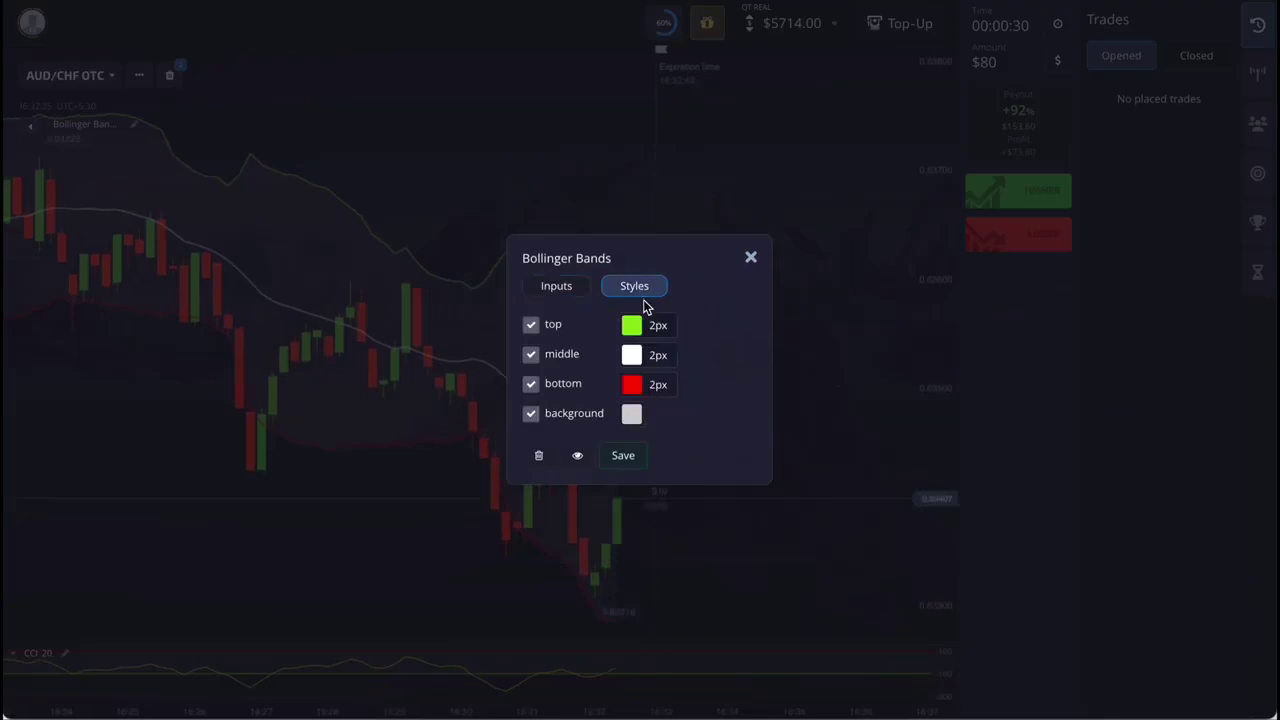
left_click(623, 457)
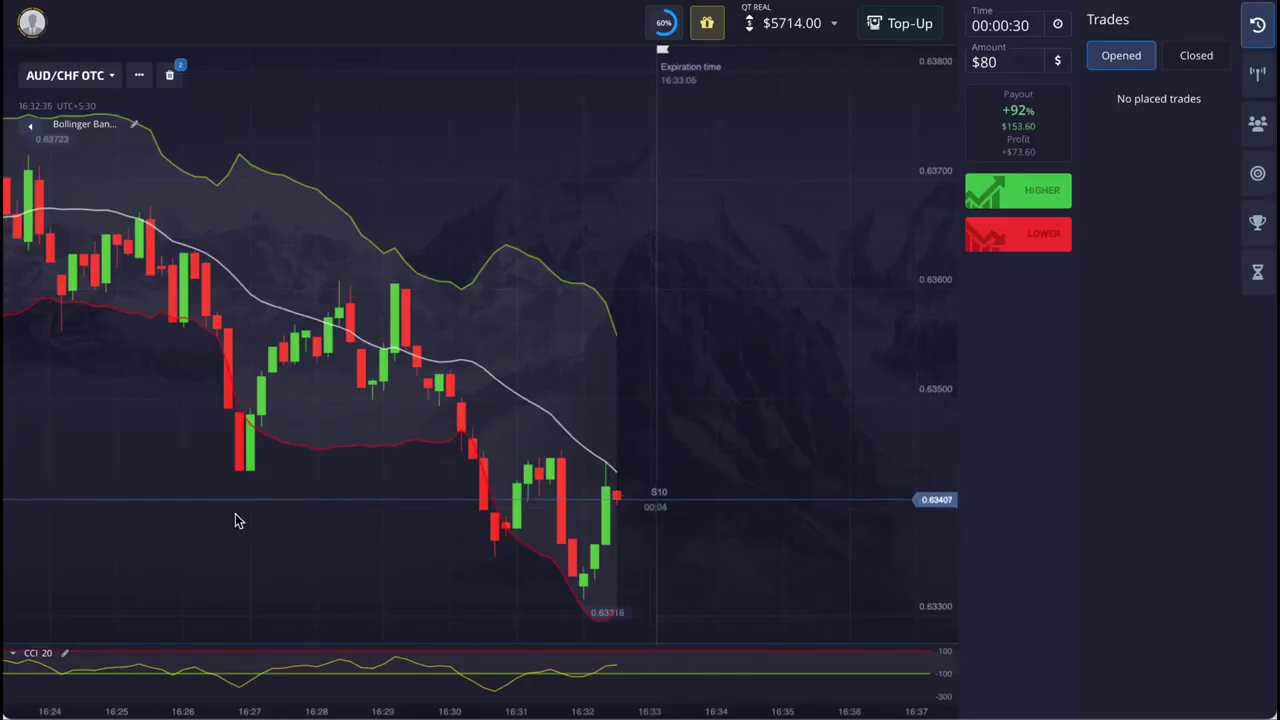
left_click(64, 657)
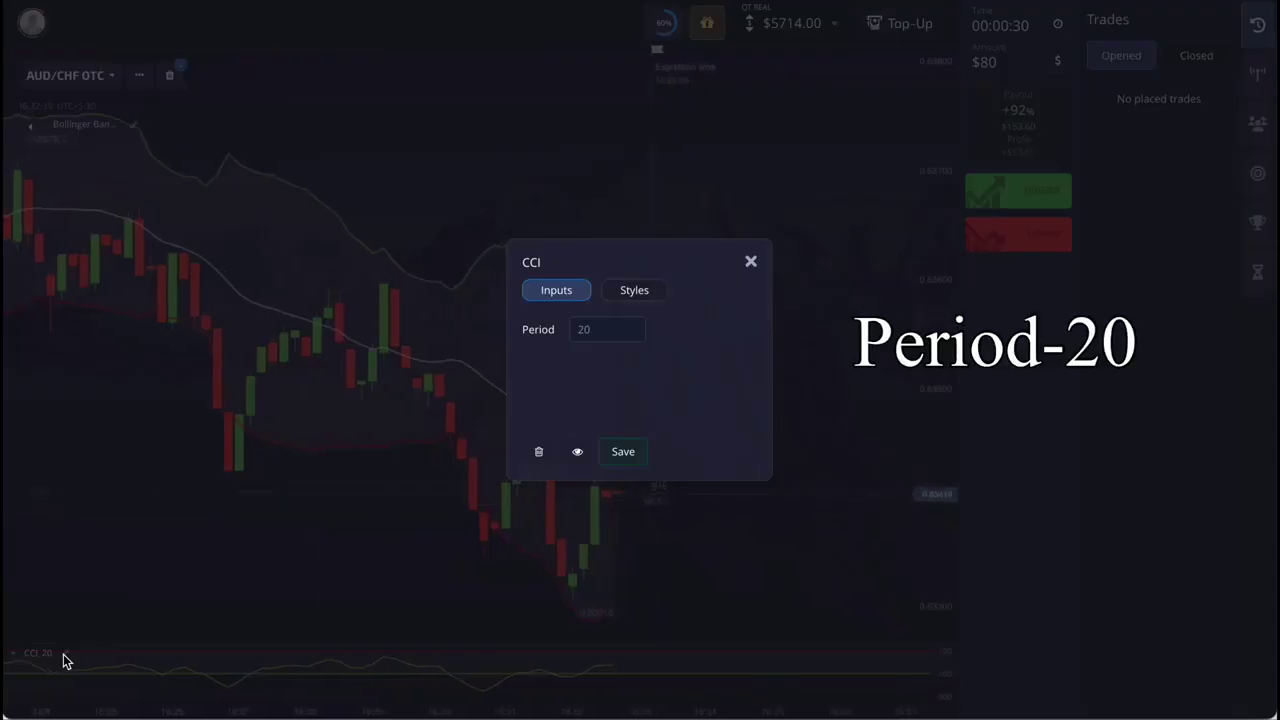
left_click(638, 289)
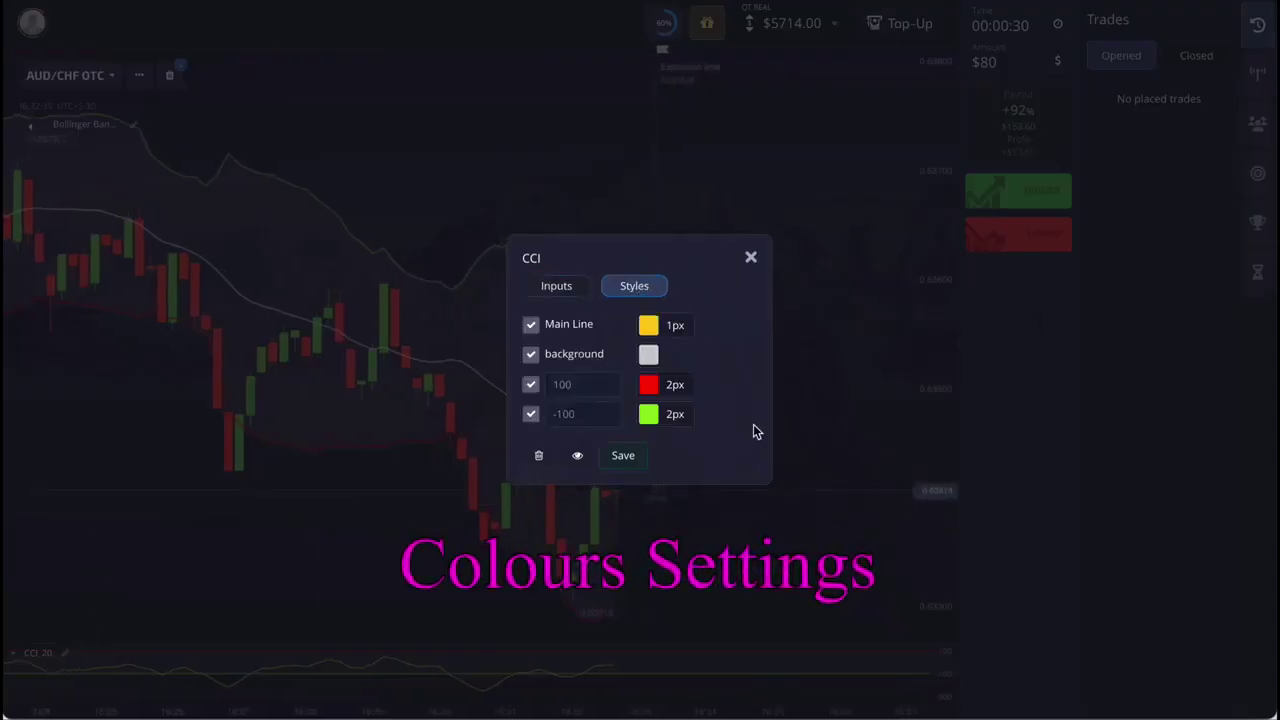
left_click(622, 456)
scroll(638, 195, "down", 3)
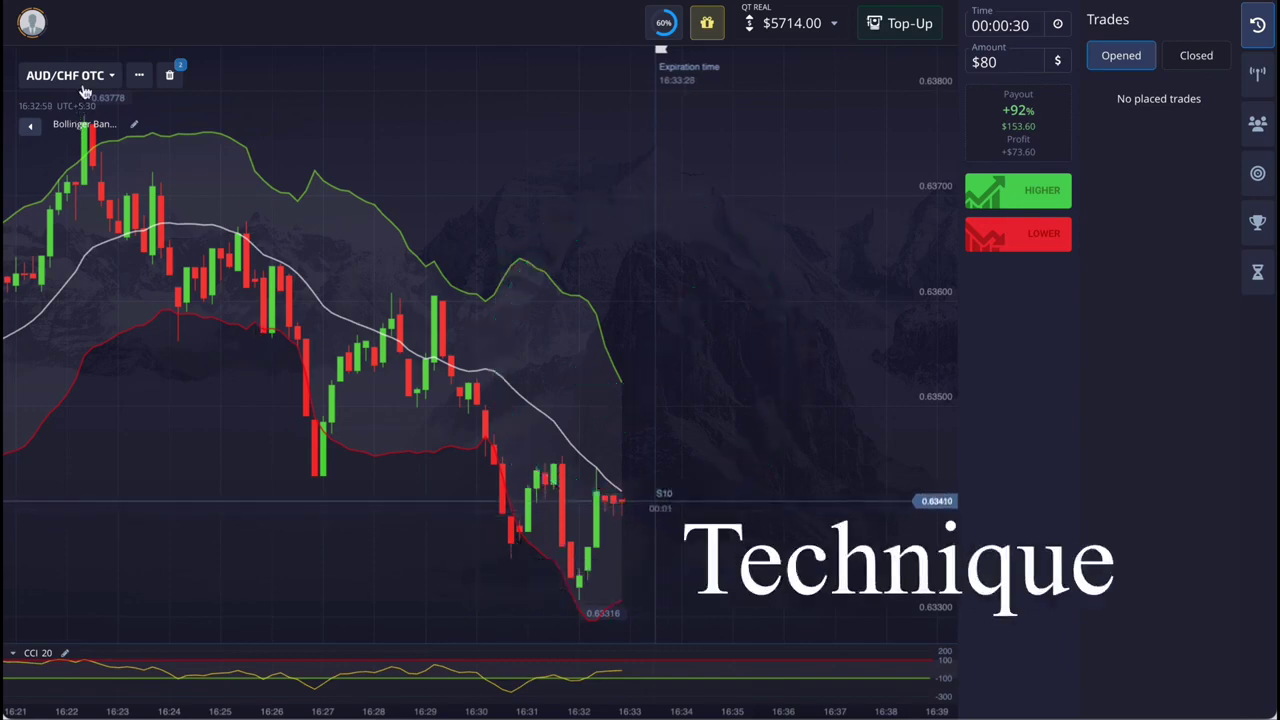
Step: Switch the chart to AUD/USD OTC and place an $80 Higher trade on it
left_click(105, 75)
left_click(128, 270)
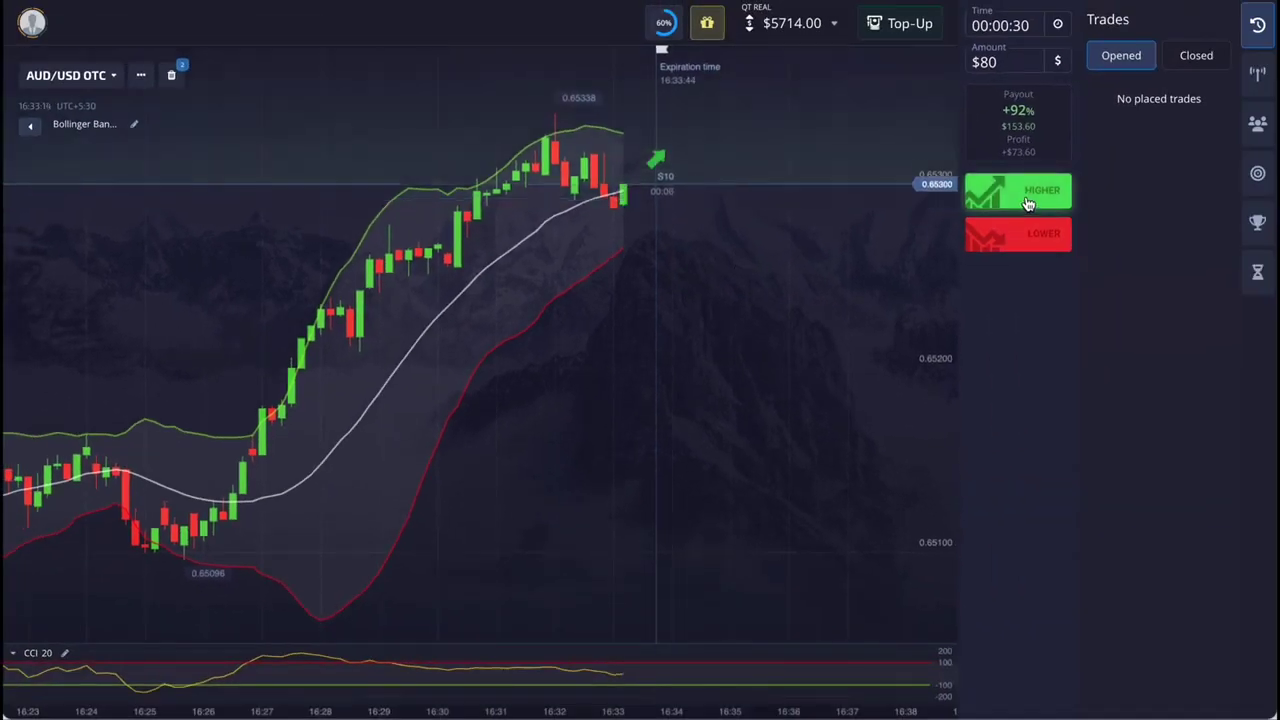
left_click(1028, 201)
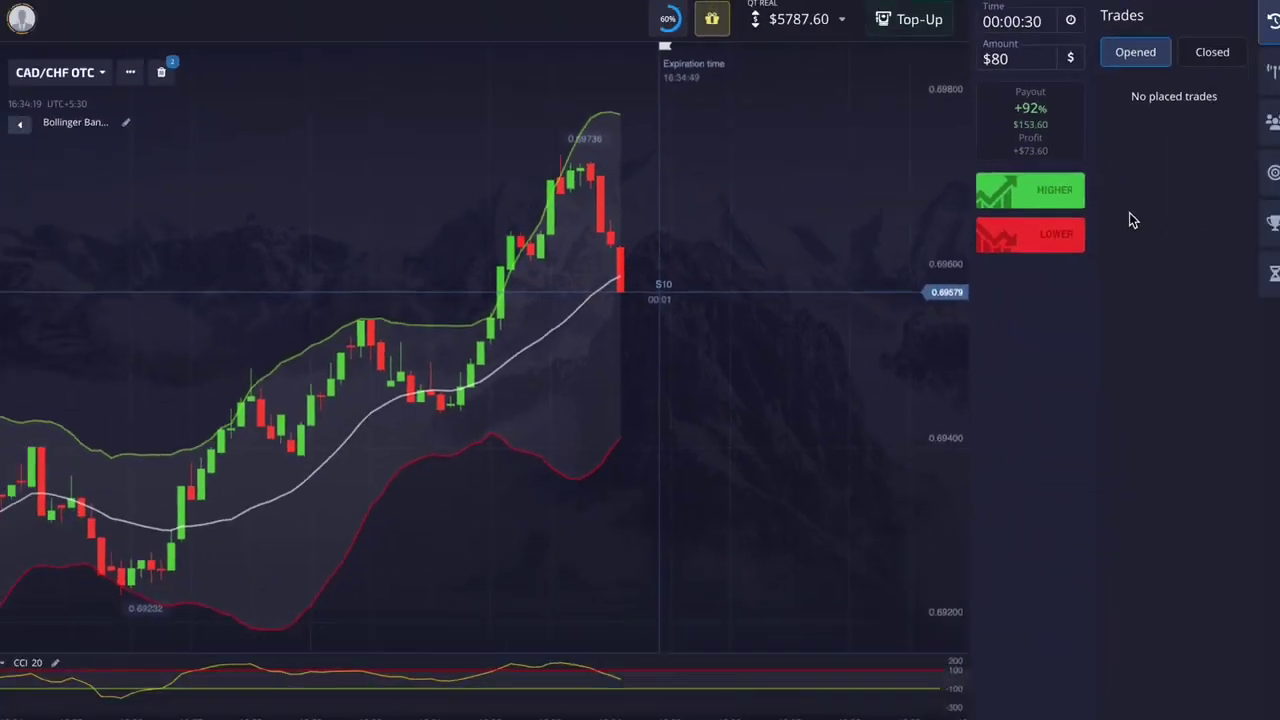
Step: Place an $80 Higher trade on CAD/CHF OTC with a 30-second expiry
left_click(1045, 198)
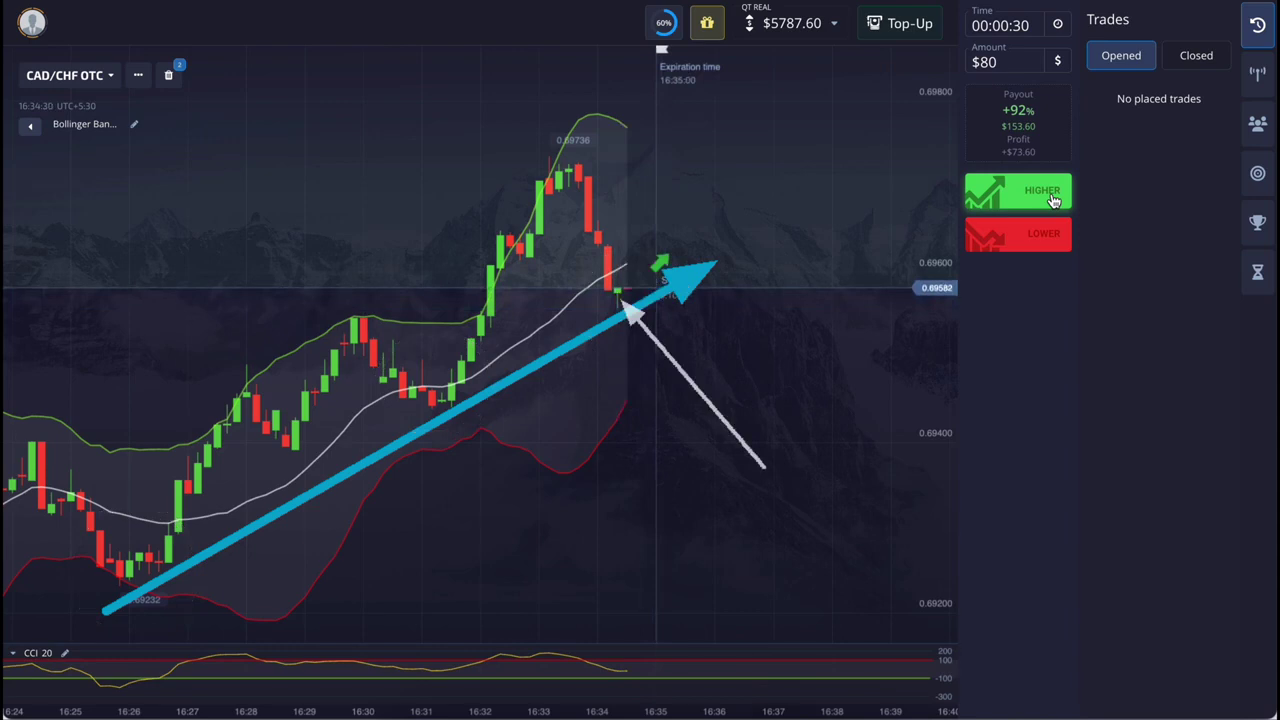
left_click(1053, 199)
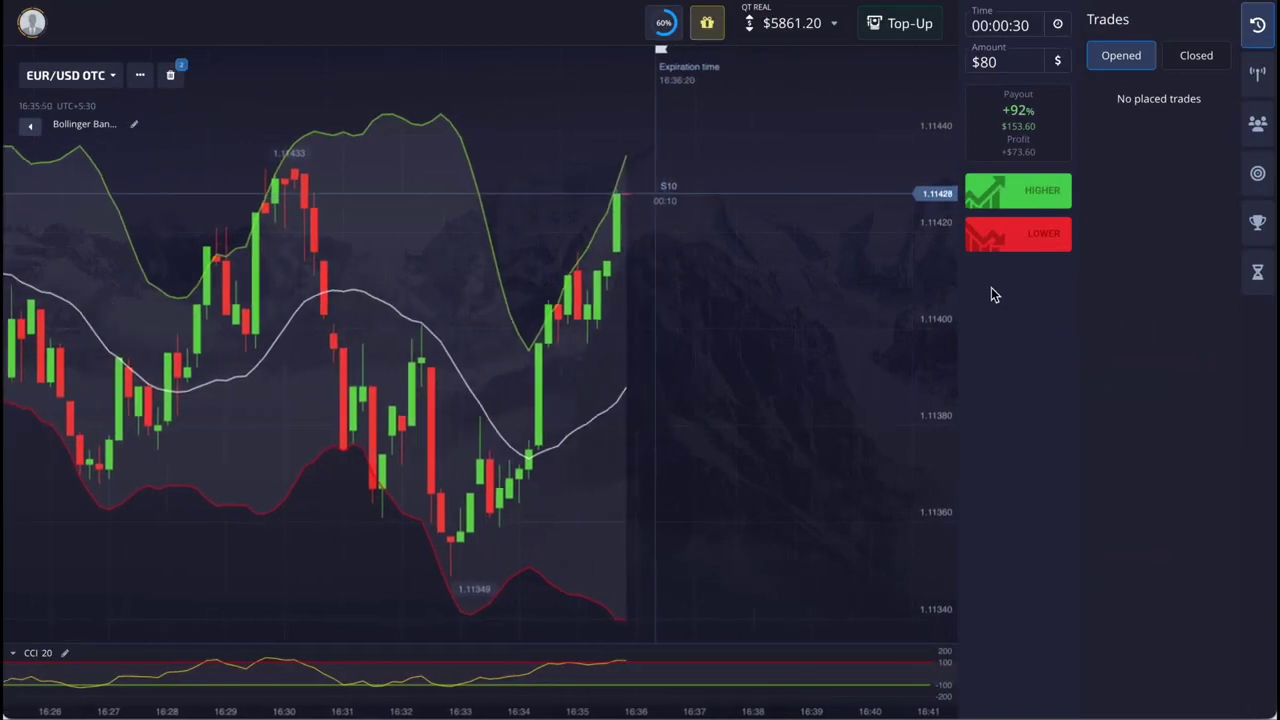
Step: Place an $80 Lower trade on EUR/USD OTC and pan back to check resistance
left_click(991, 244)
left_click_drag(705, 403, 797, 408)
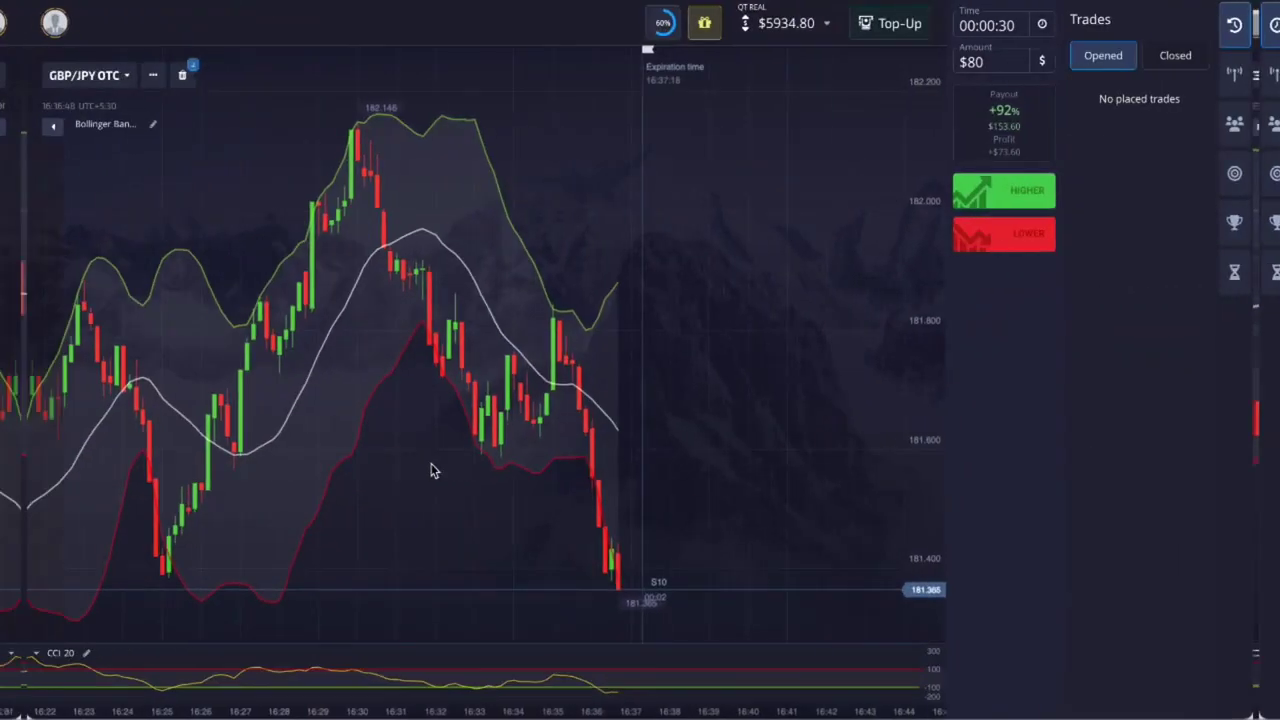
scroll(540, 460, "down", 3)
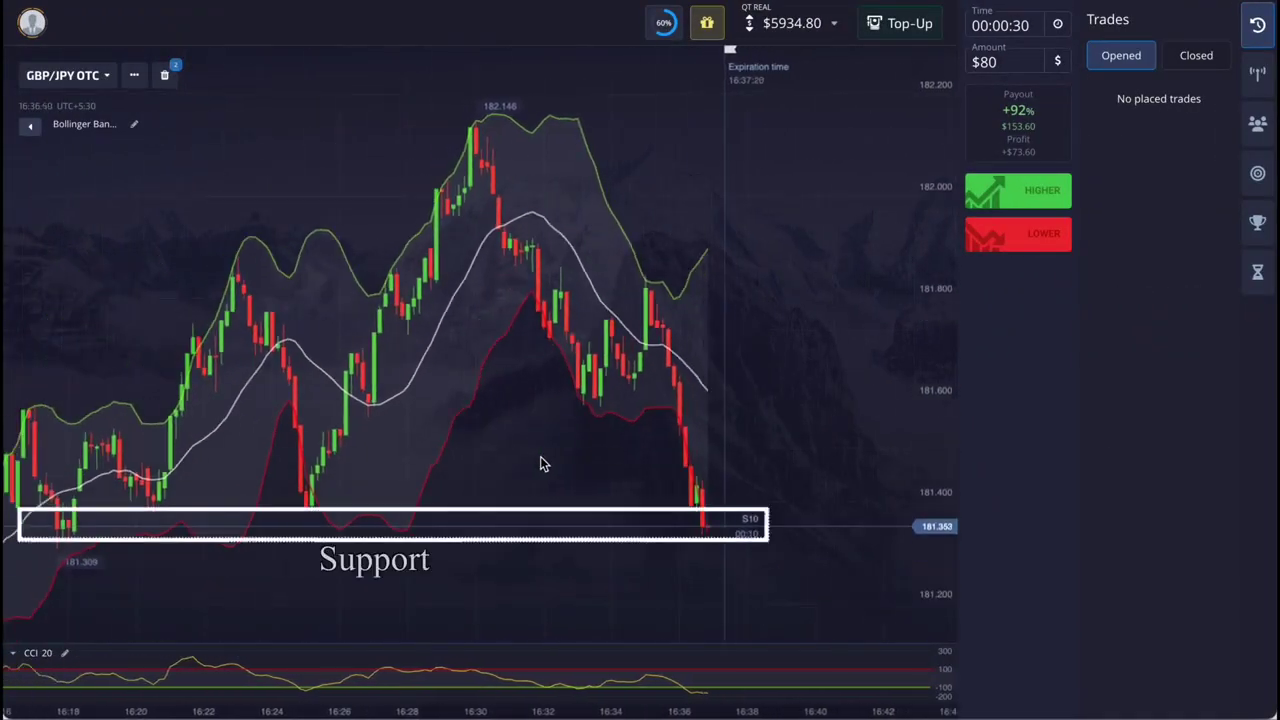
Step: Buy $80 Higher trades on GBP/JPY OTC at support, checking earlier candles back to 16:12
left_click(990, 192)
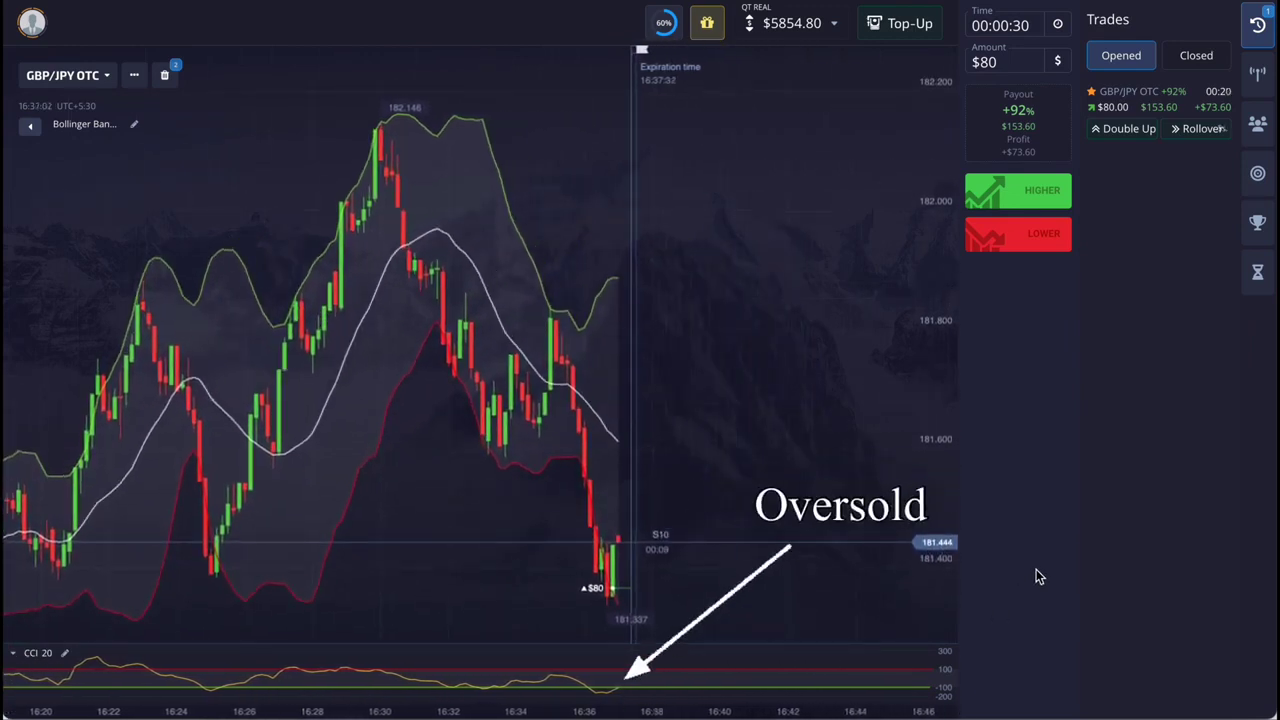
scroll(808, 470, "up", 5)
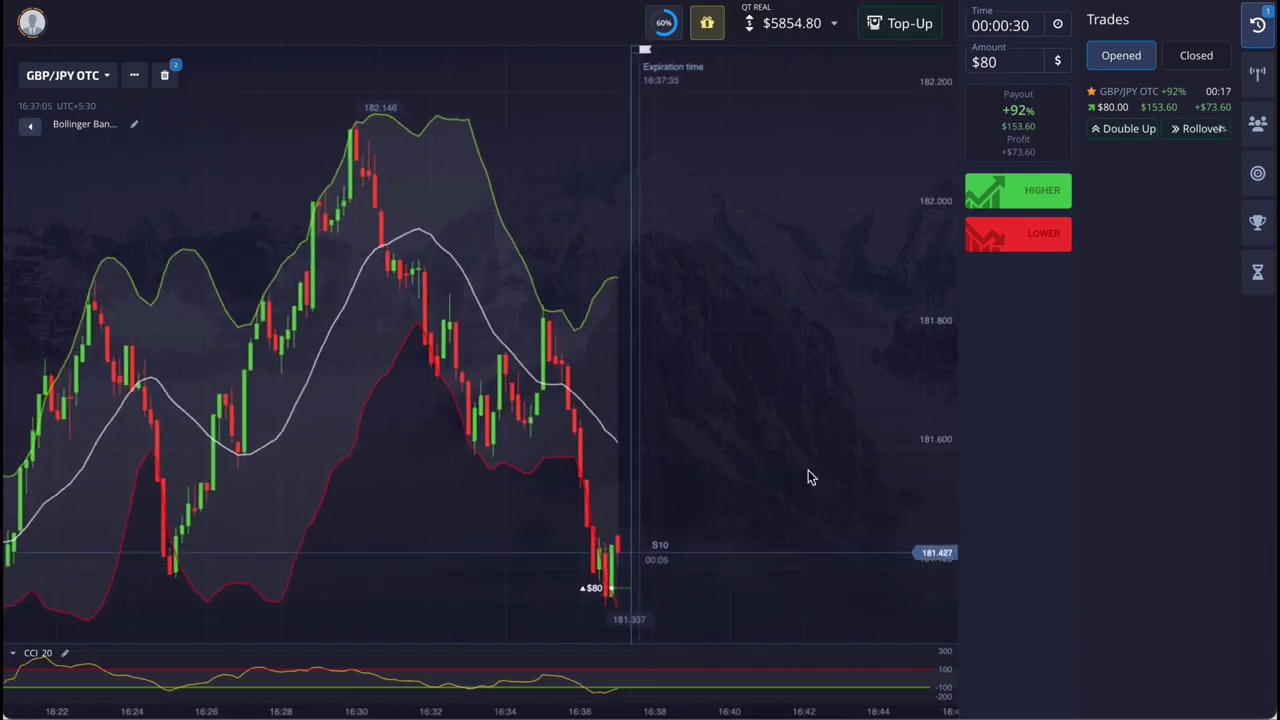
scroll(911, 503, "down", 5)
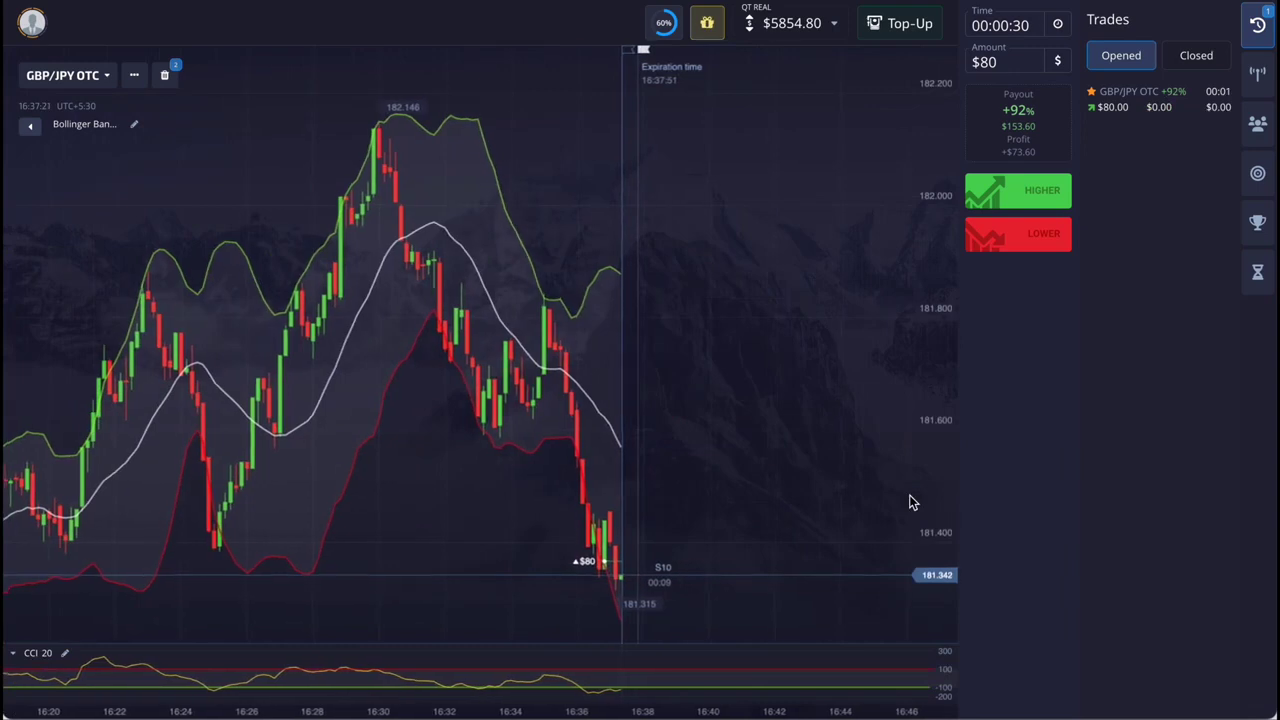
left_click_drag(704, 527, 824, 524)
left_click_drag(576, 575, 703, 574)
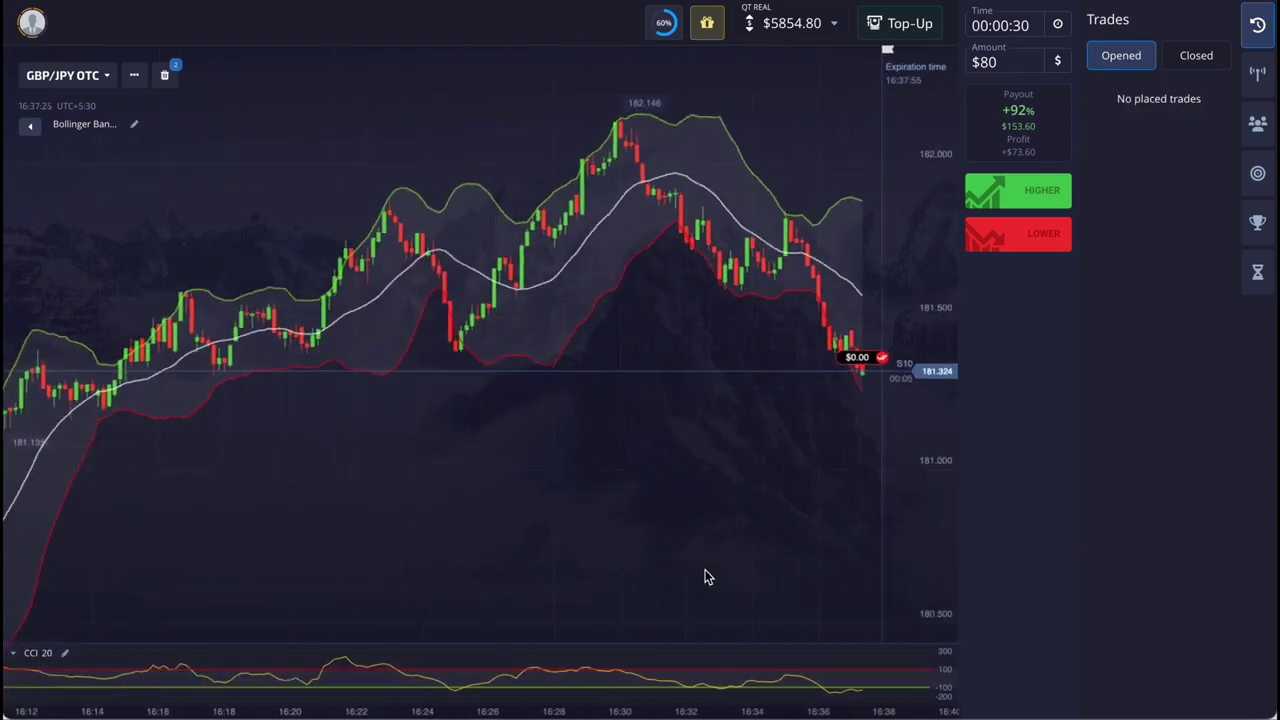
scroll(700, 490, "up", 3)
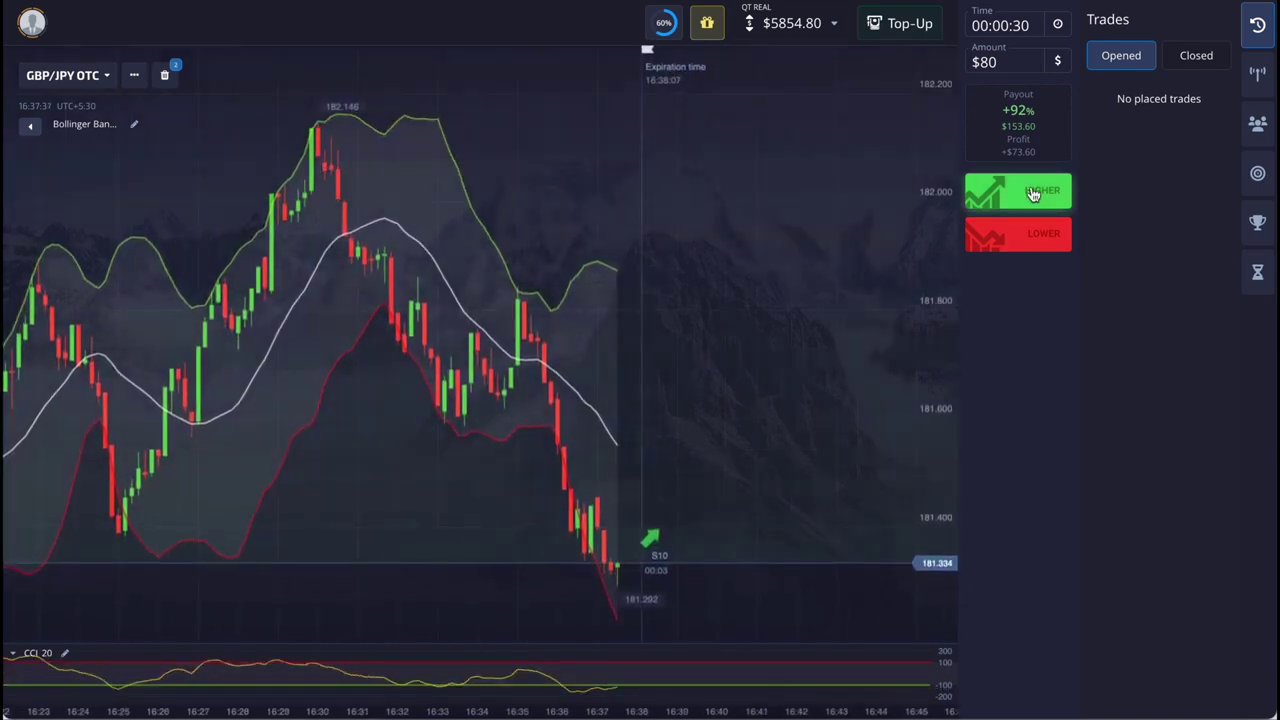
left_click(1033, 193)
left_click(1033, 193)
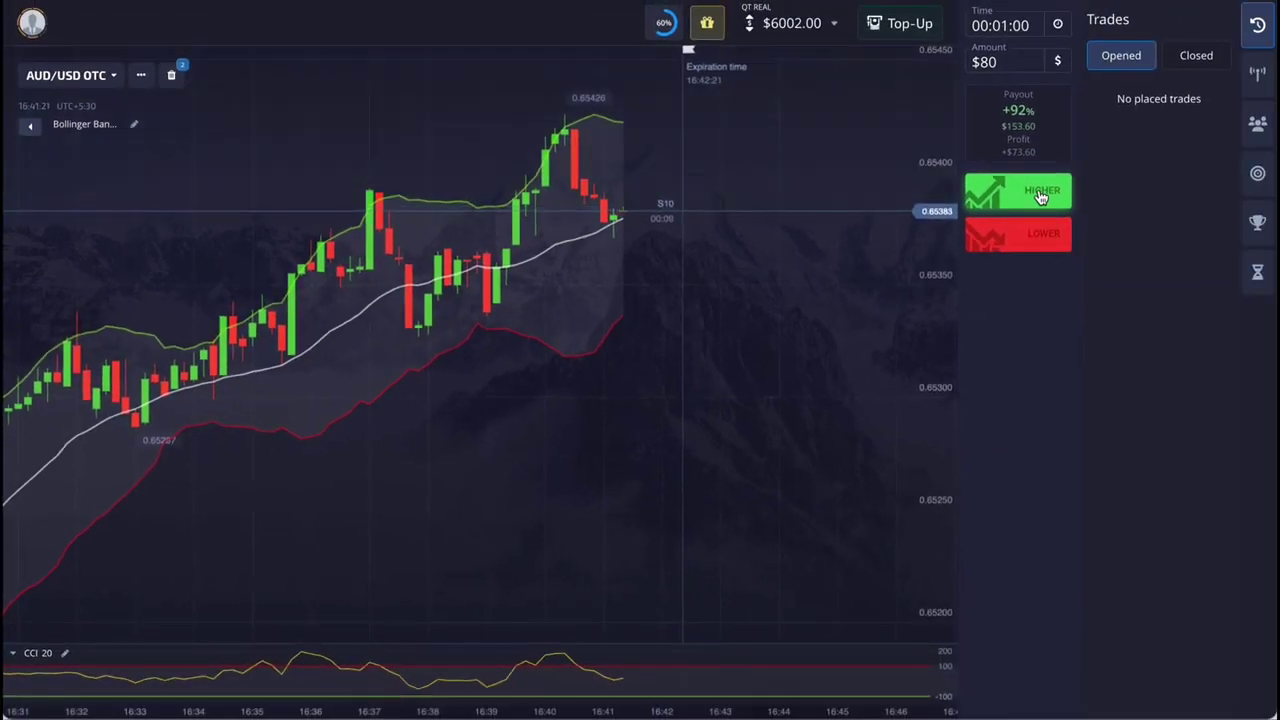
Step: Open an $80 Higher trade on AUD/USD OTC and set the trade time to S30
left_click(1040, 197)
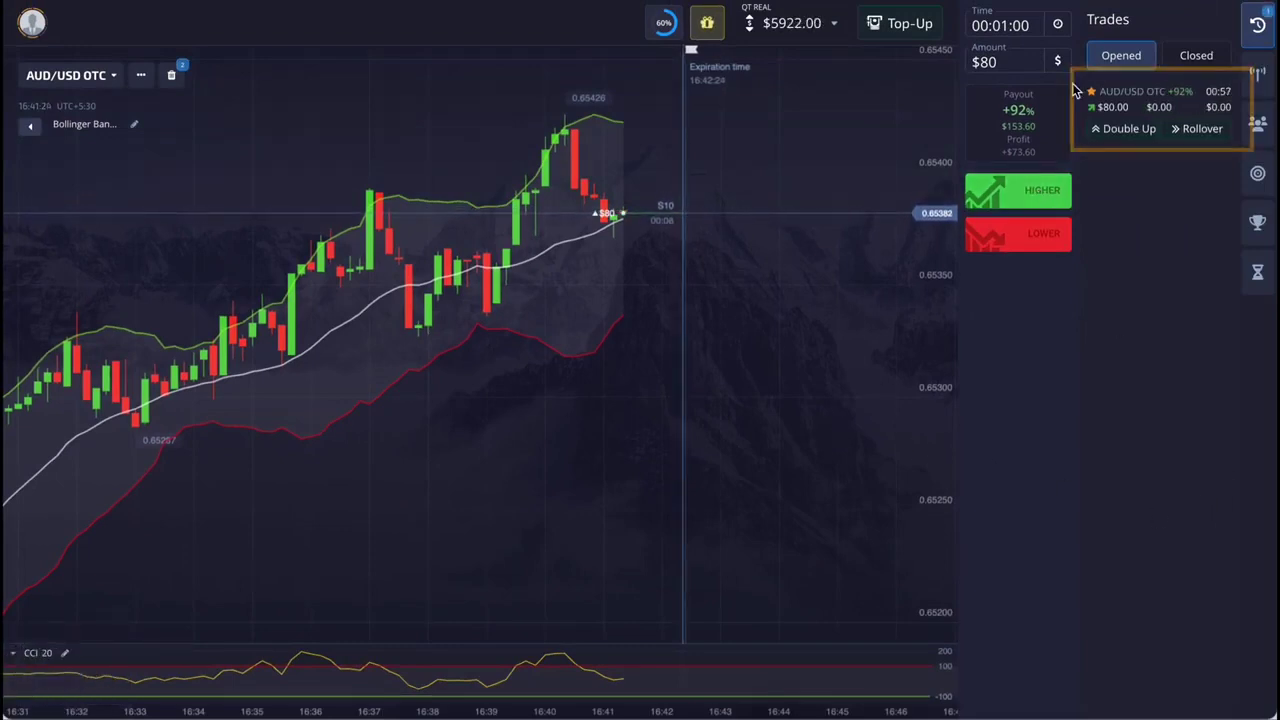
left_click(995, 28)
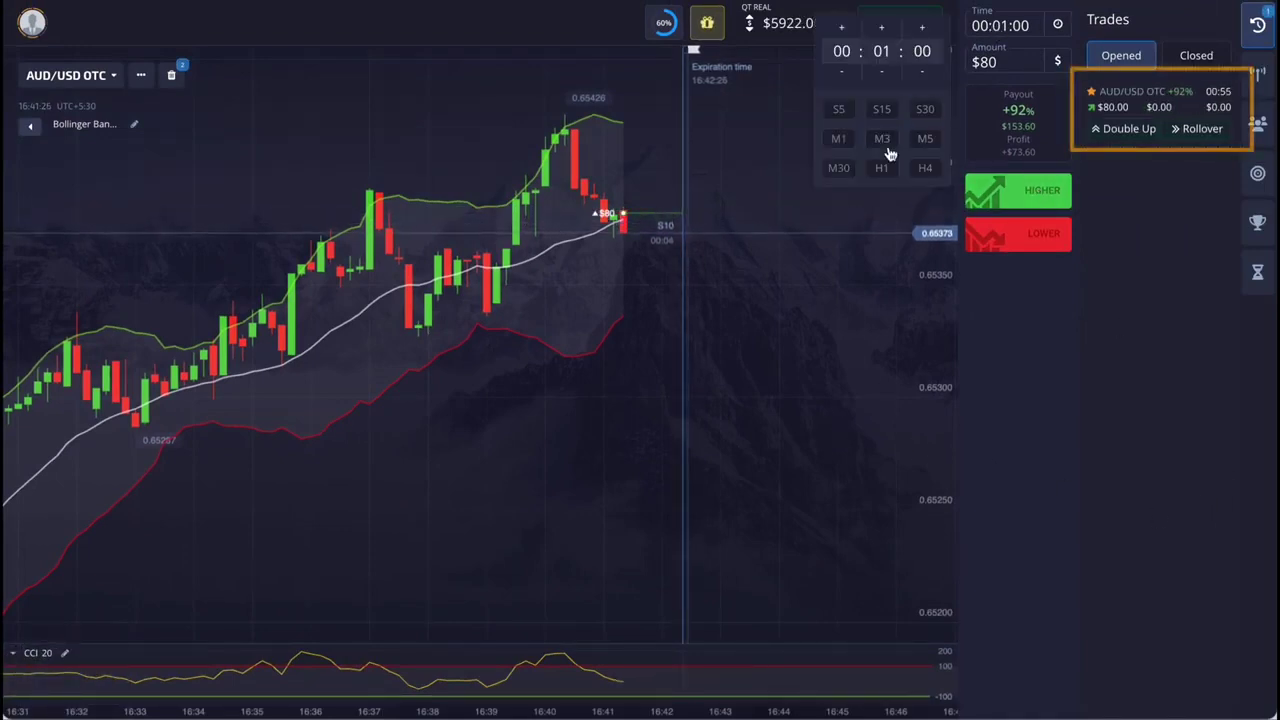
left_click(925, 109)
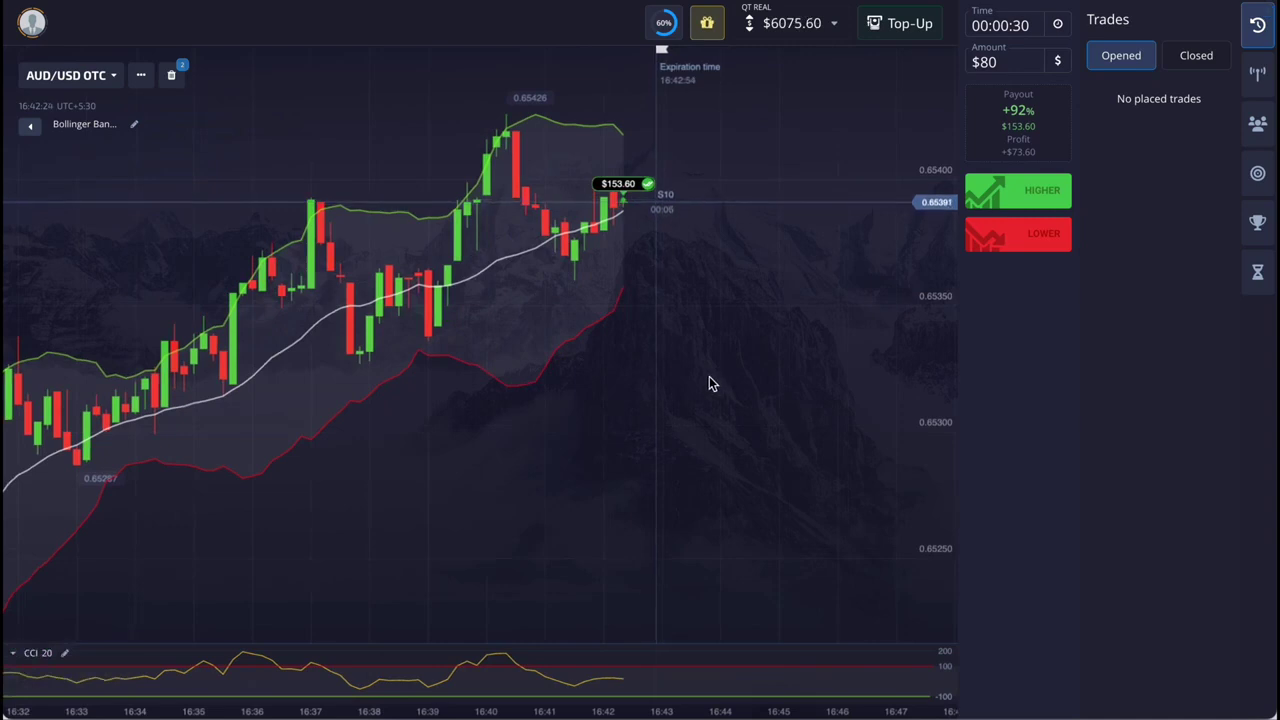
Step: Place two more $80 Higher trades on AUD/USD OTC at once
scroll(594, 366, "down", 1)
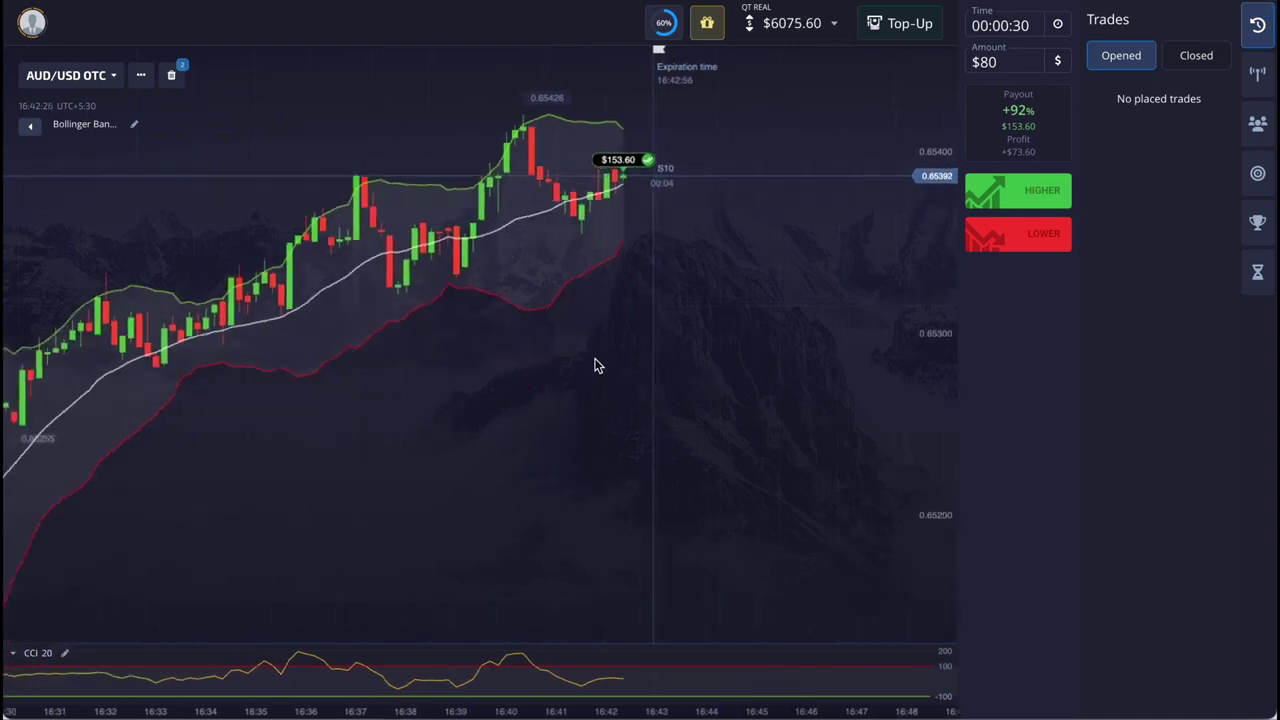
double_click(1000, 190)
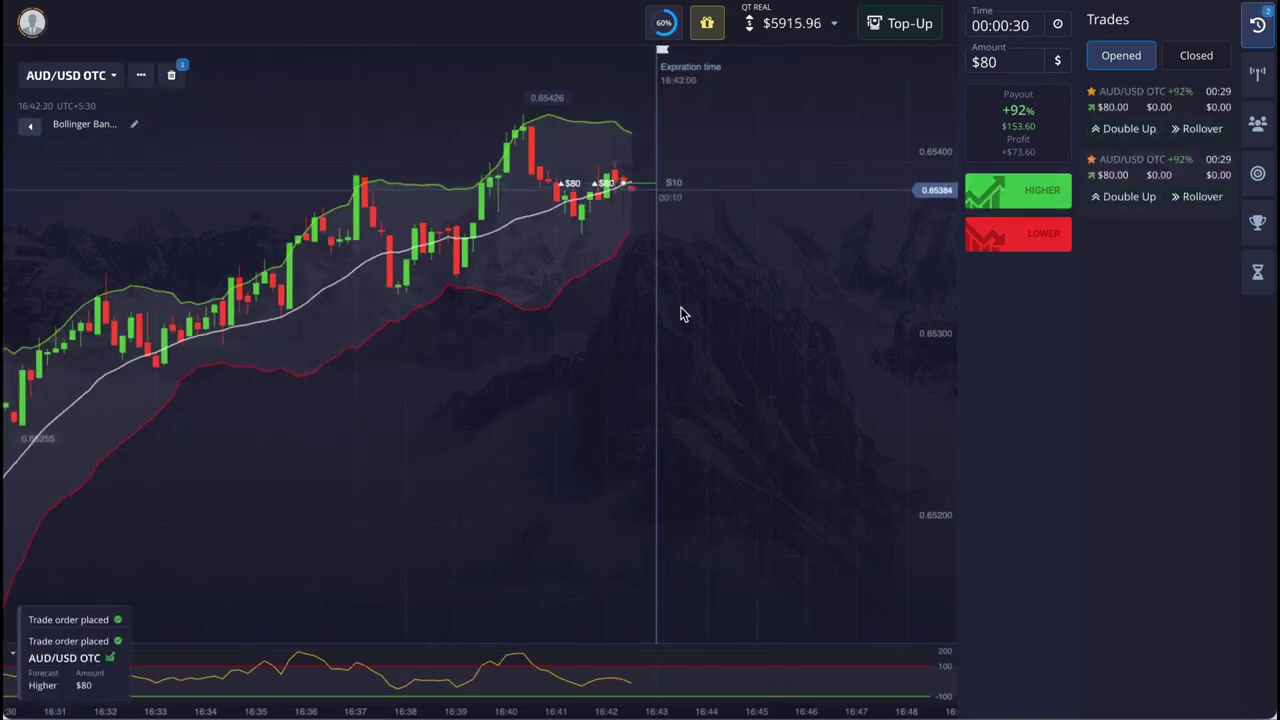
scroll(687, 314, "up", 2)
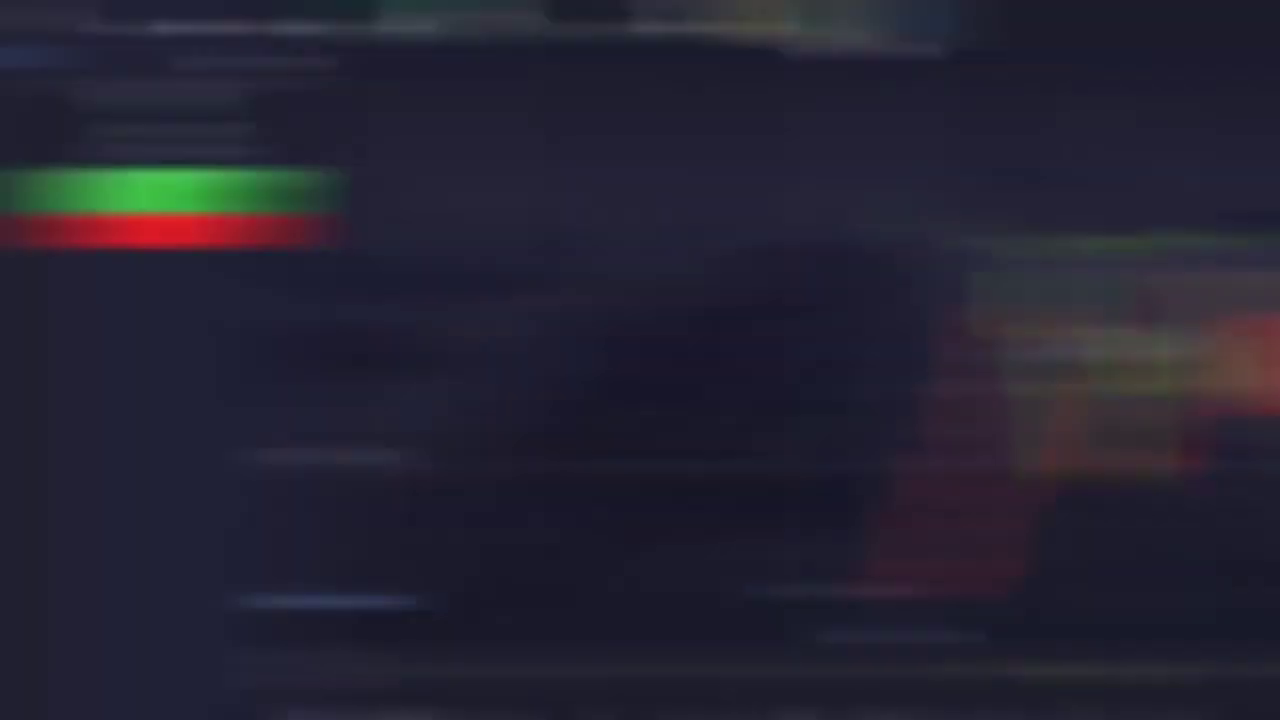
Step: Buy an $80 Higher trade on NZD/JPY OTC as price bounces off the lower Bollinger Band
left_click(330, 200)
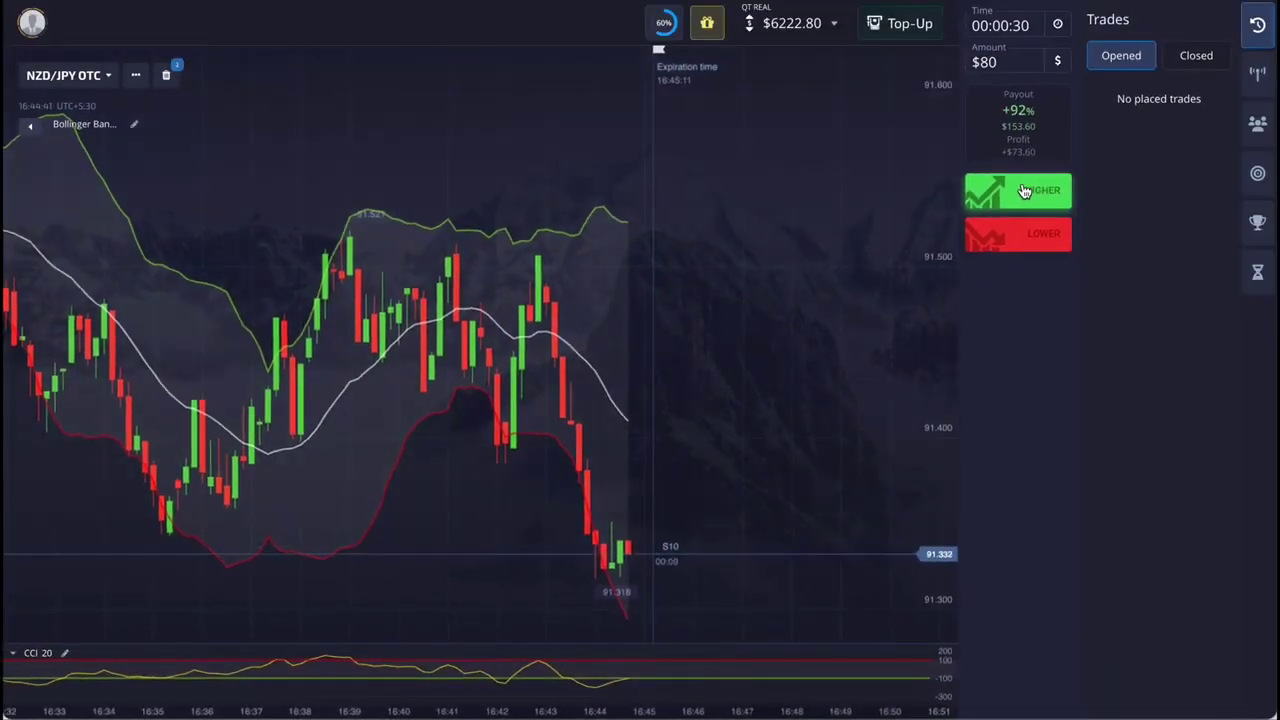
left_click(1024, 191)
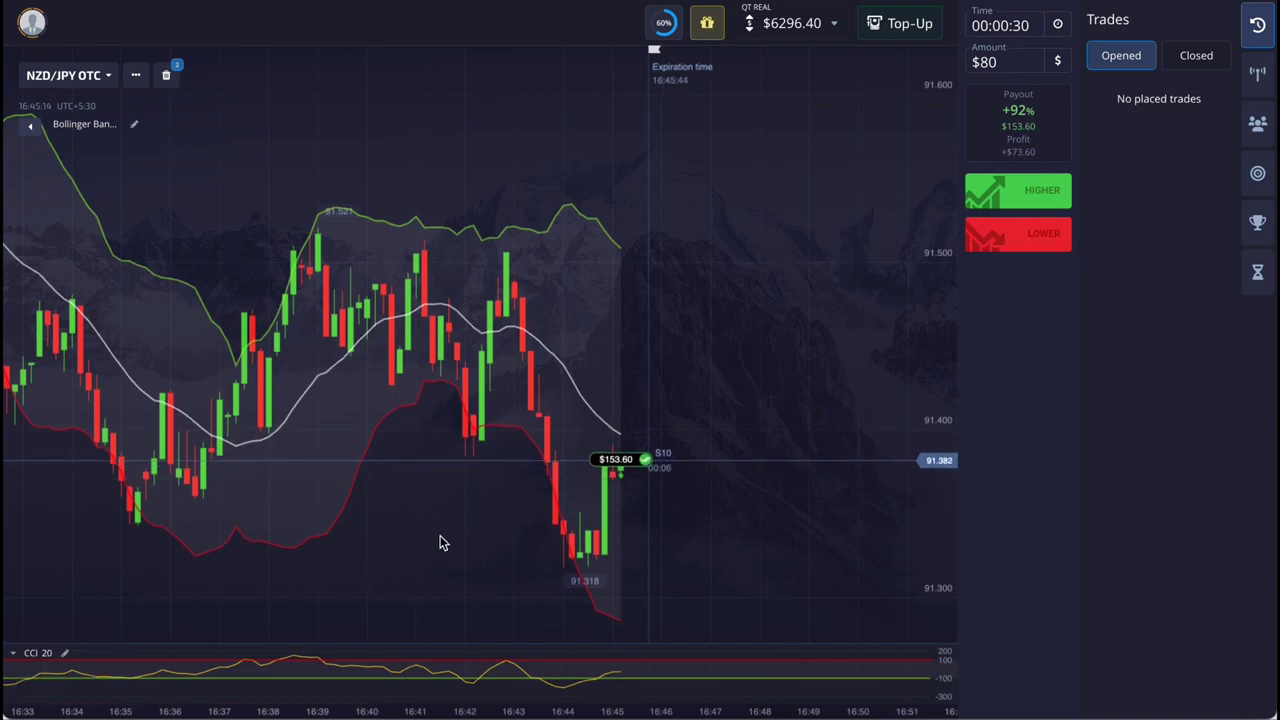
left_click_drag(440, 536, 525, 525)
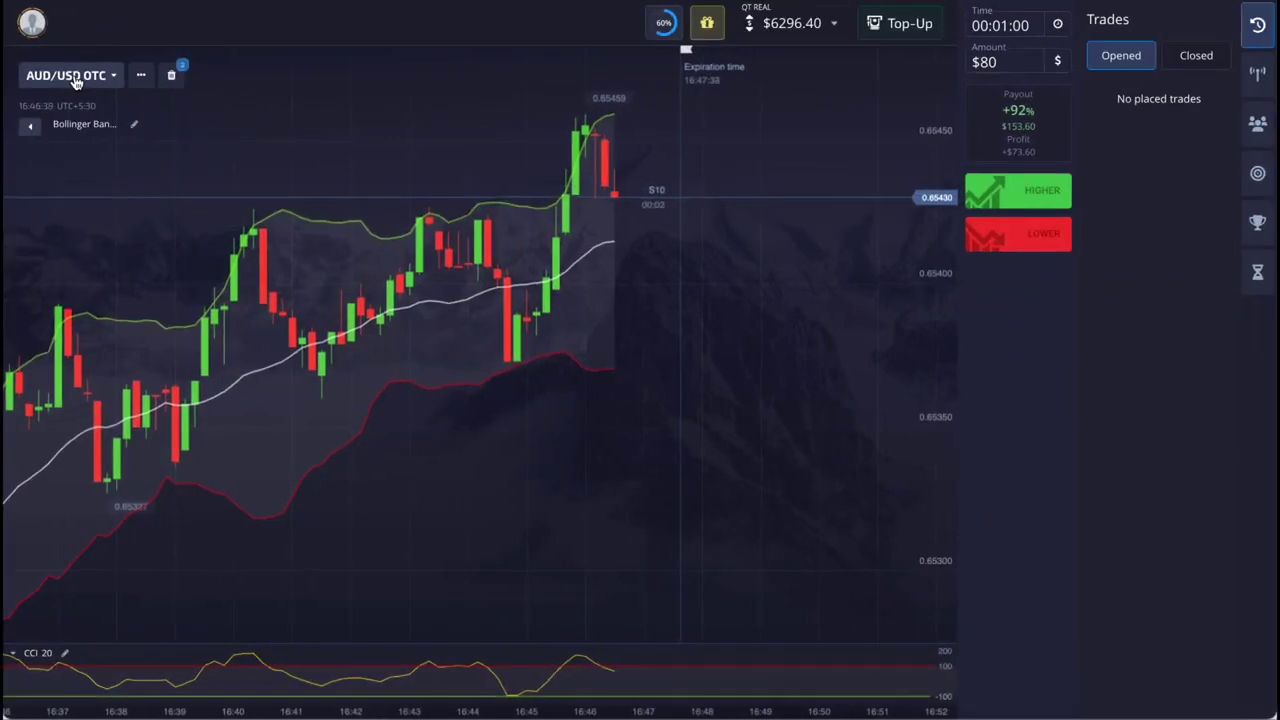
Step: Keep AUD/USD OTC, buy an $80 Higher trade on the uptrend, and set time to 30 seconds
left_click(75, 82)
left_click(1154, 277)
left_click(1025, 192)
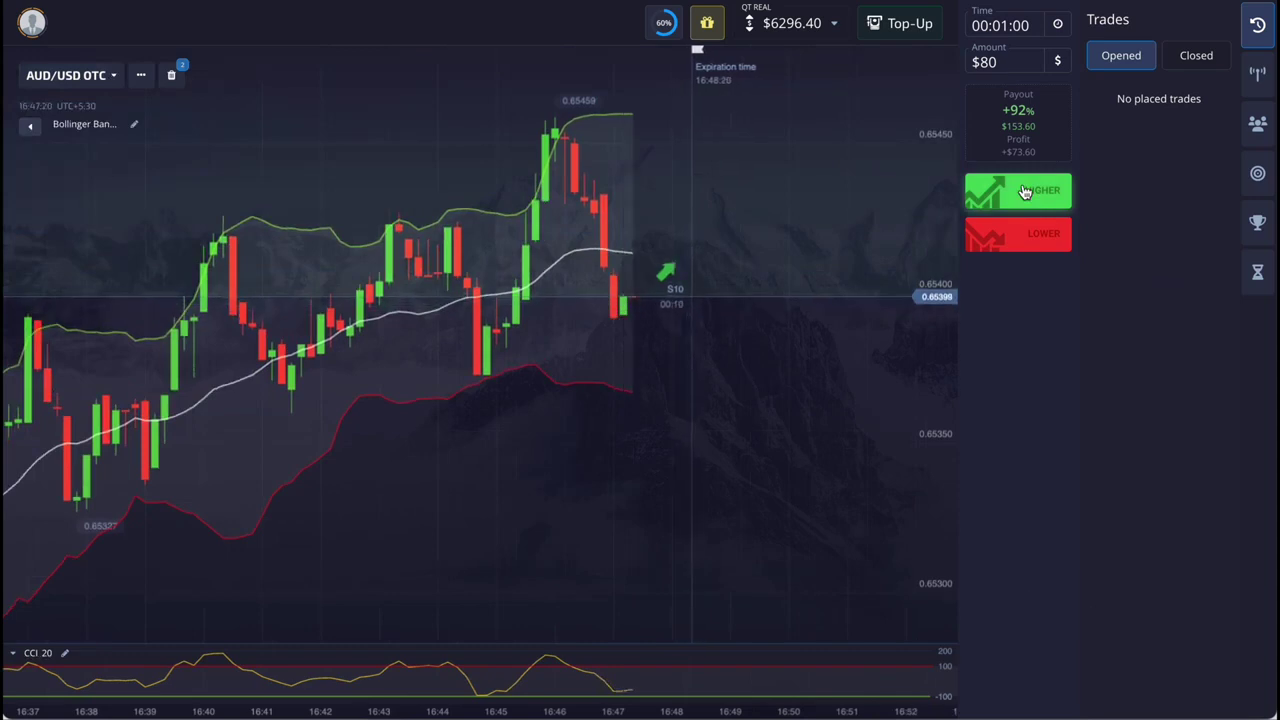
left_click(1025, 192)
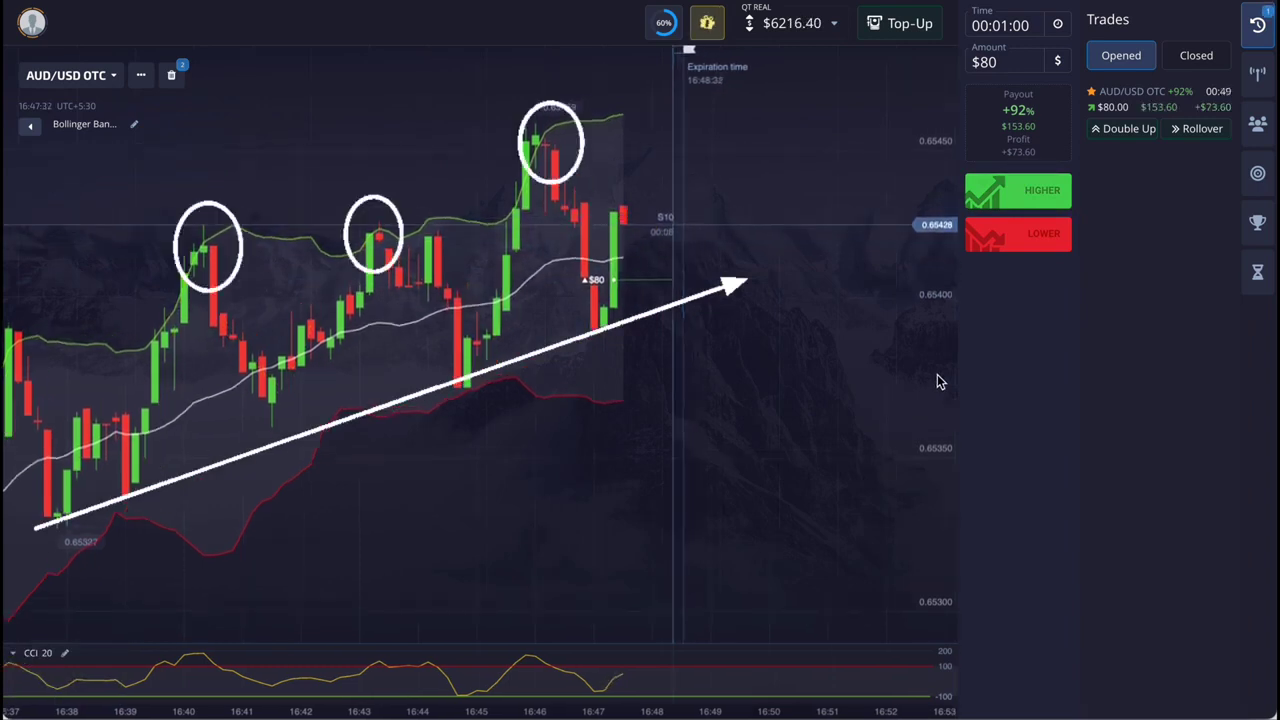
left_click(1000, 25)
left_click(884, 94)
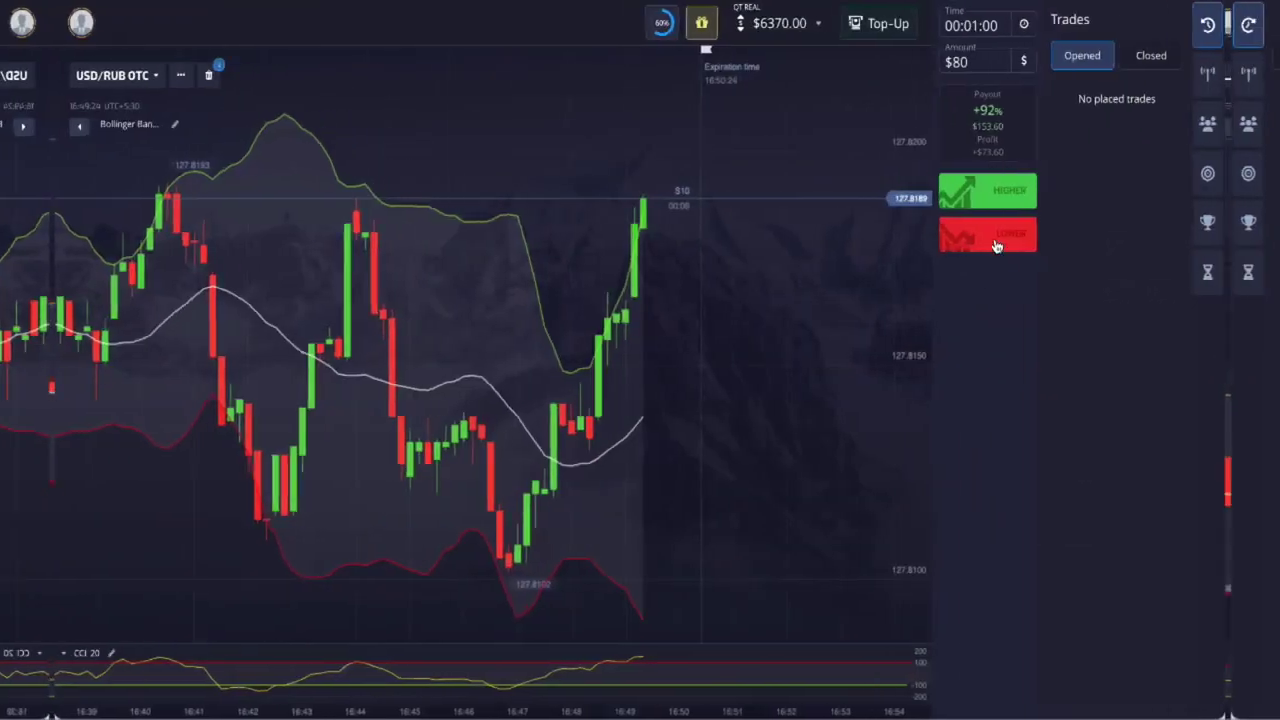
Step: Place an $80 Lower trade on USD/RUB OTC at resistance with the trade time set to S30
left_click(995, 245)
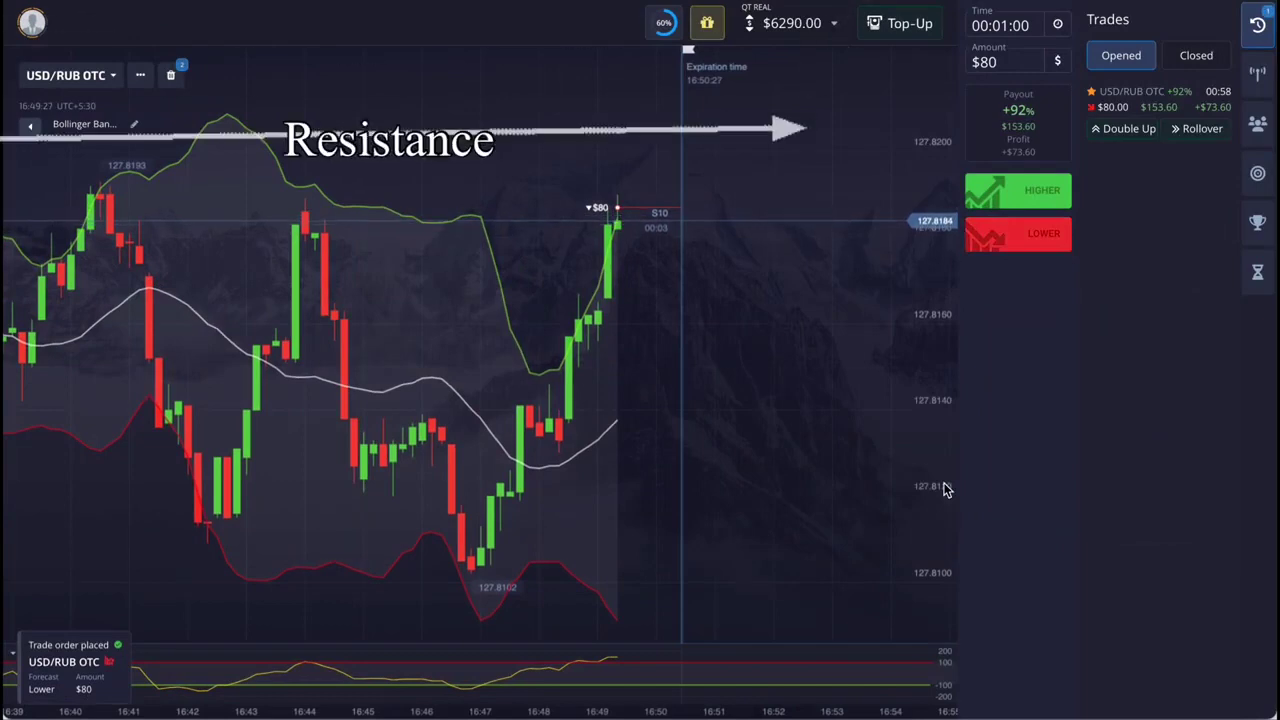
left_click(1008, 26)
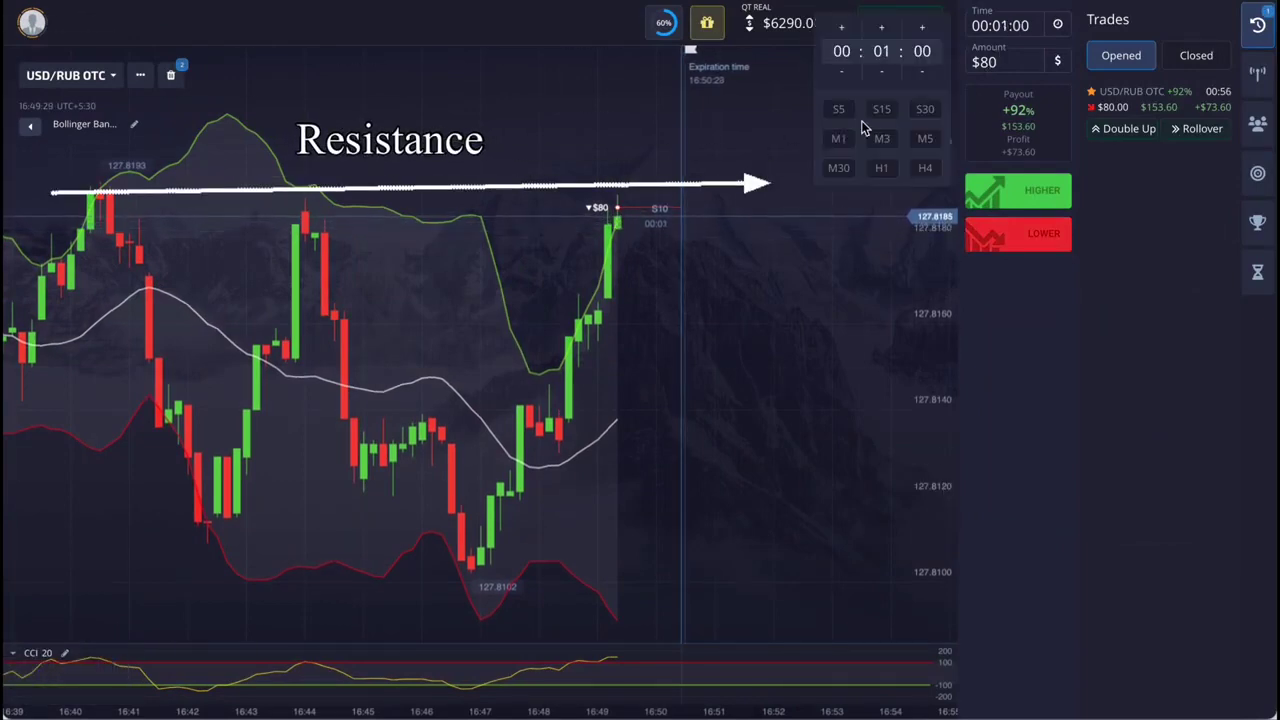
left_click(925, 110)
left_click(751, 343)
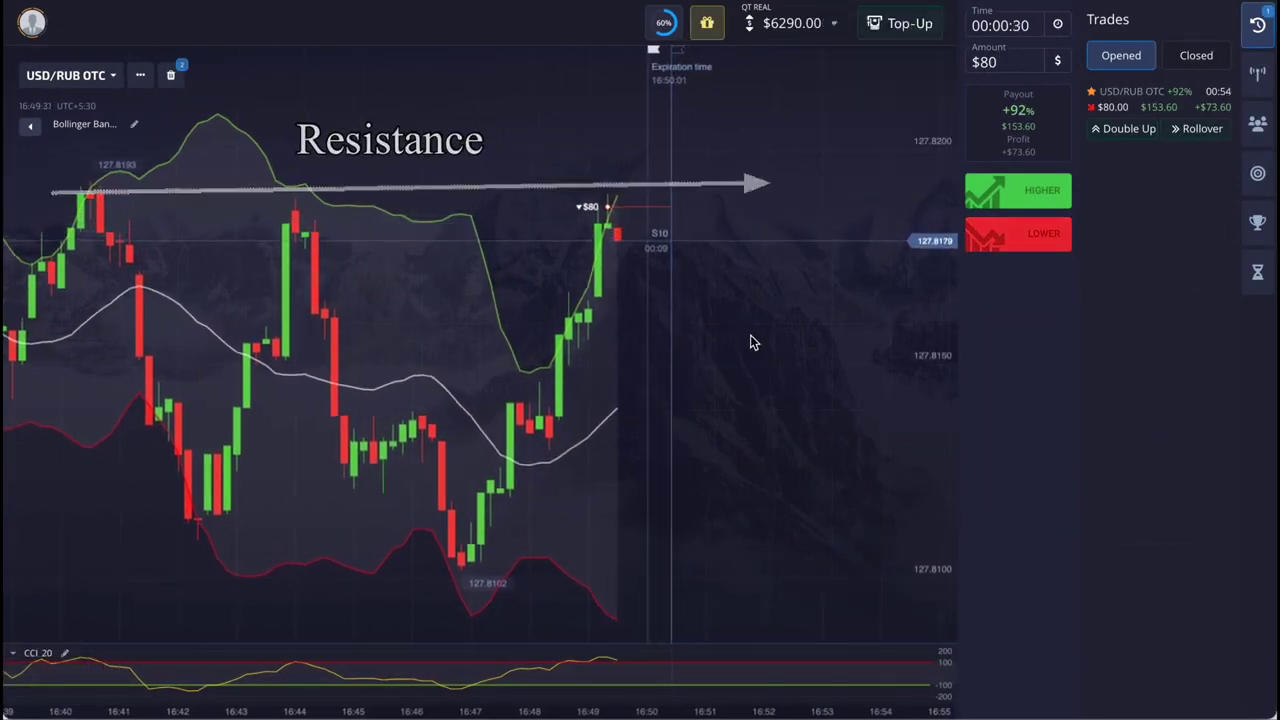